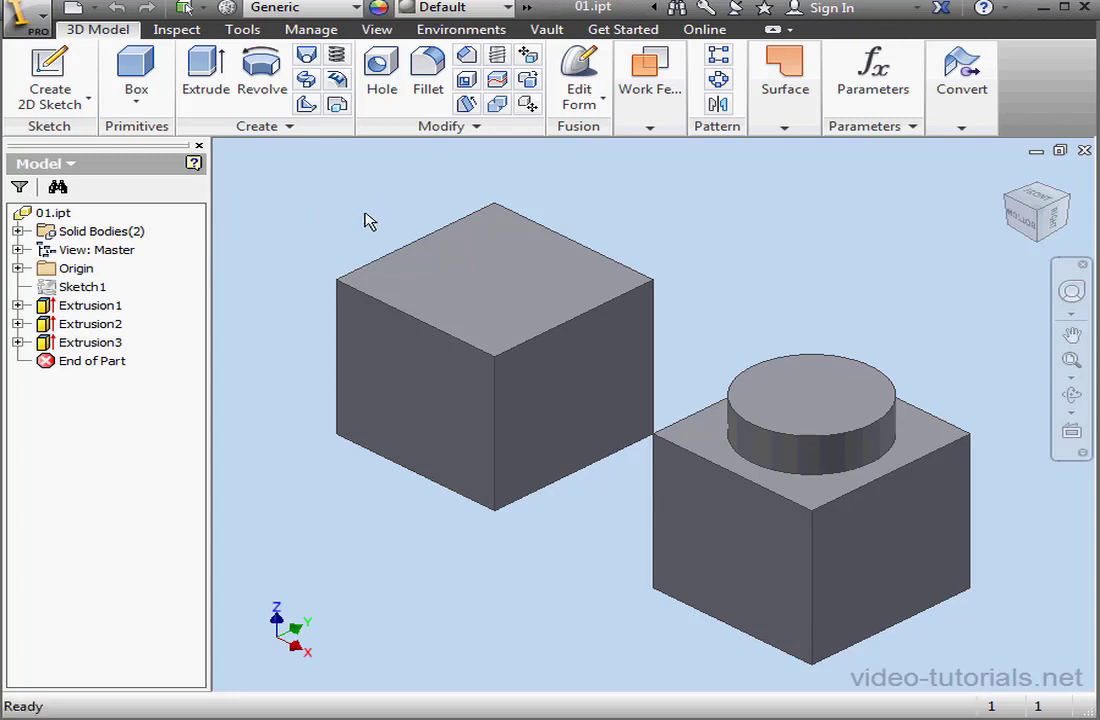
Step: Show the Get Started launch commands while part 01.ipt is open
left_click(650, 75)
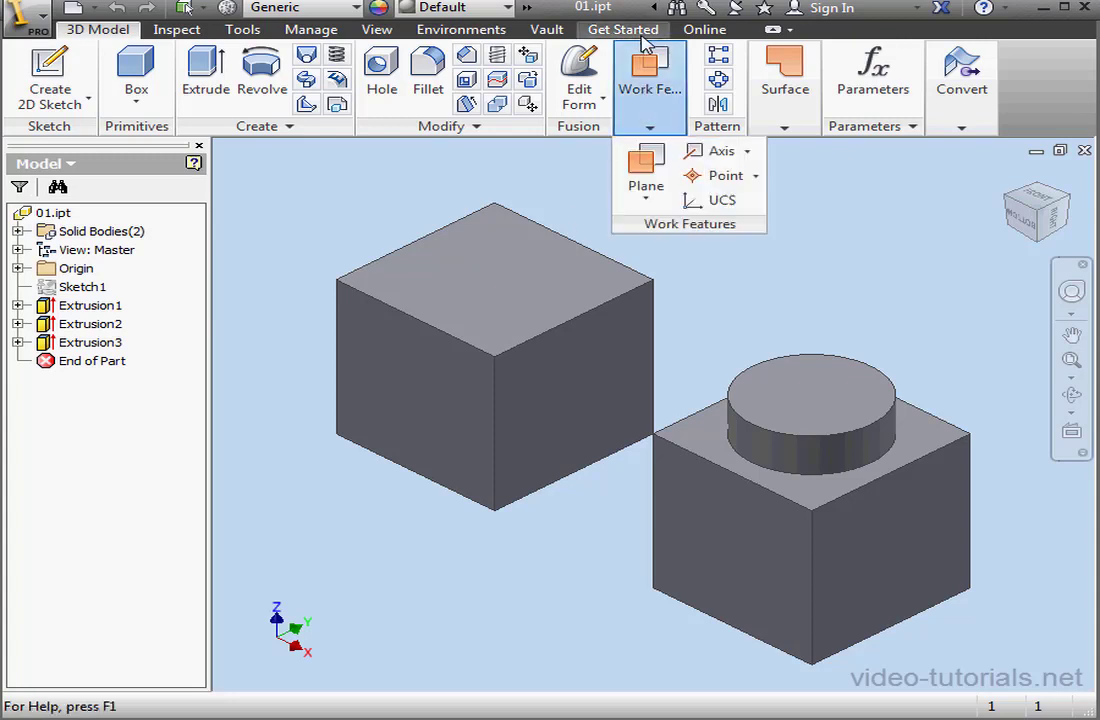
left_click(623, 29)
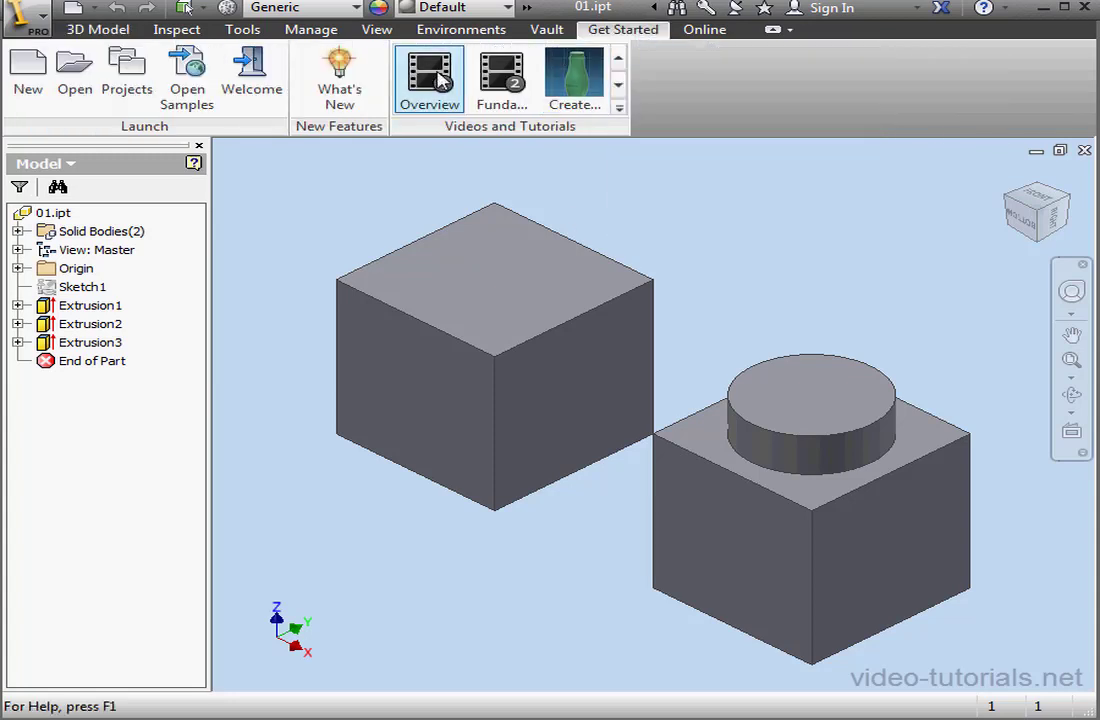
Step: Open Projects and expand Appearance and Material Libraries to reveal AL and Autodesk Material Library
left_click(127, 75)
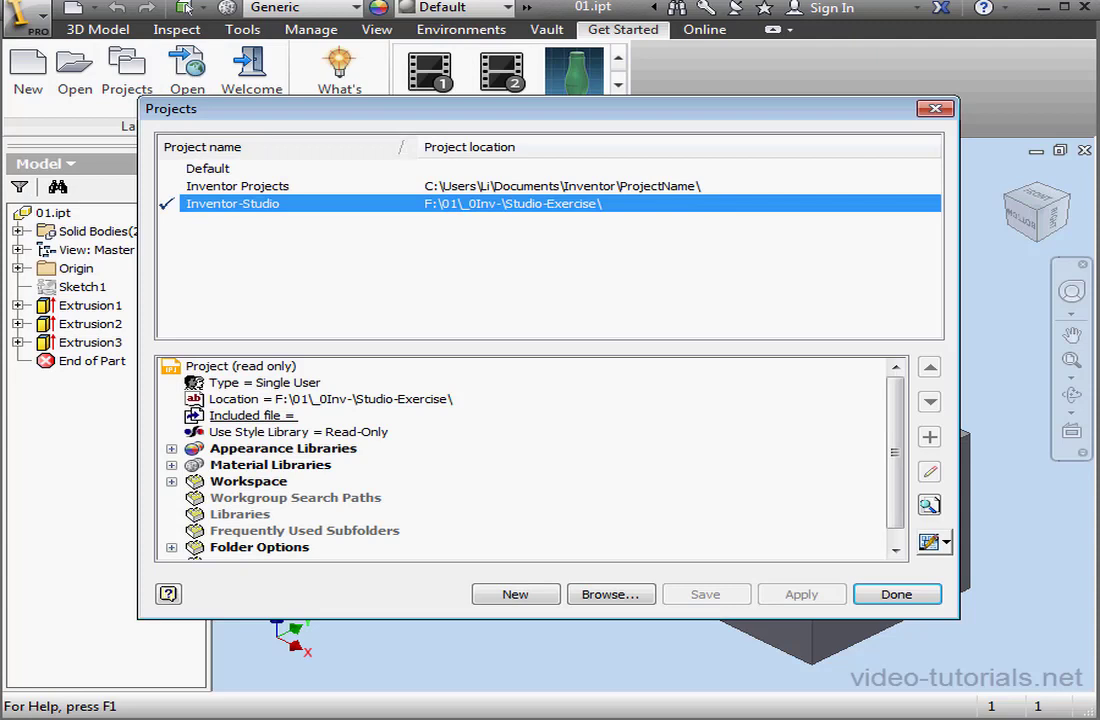
left_click(171, 448)
left_click(171, 530)
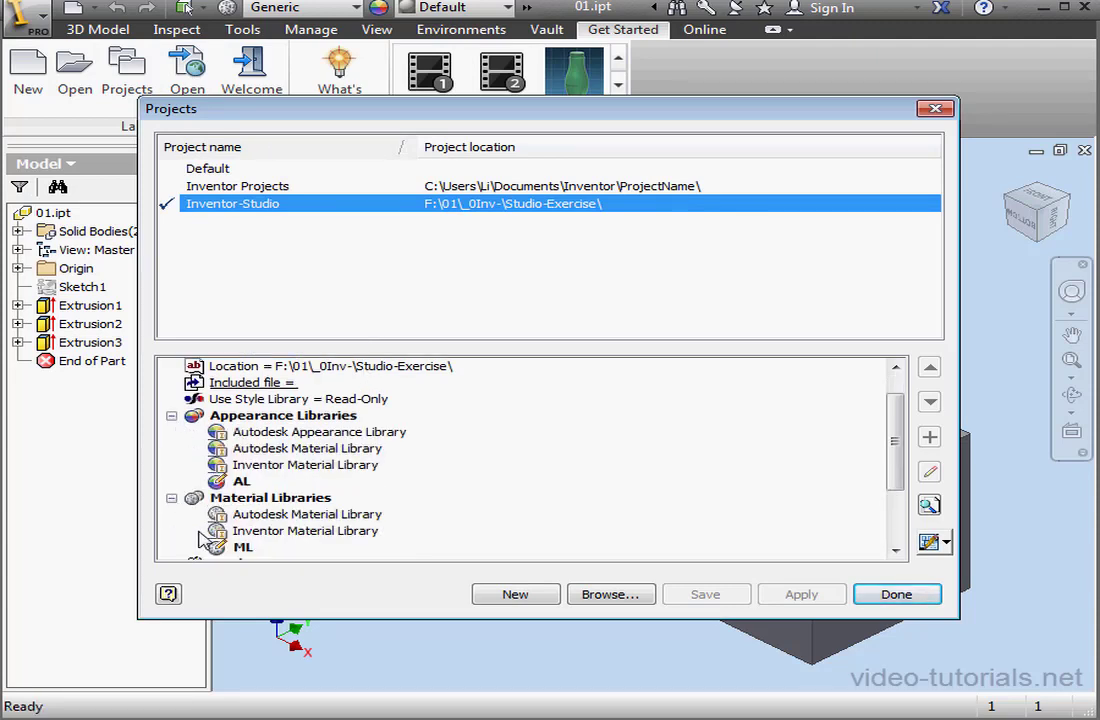
left_click_drag(900, 436, 891, 459)
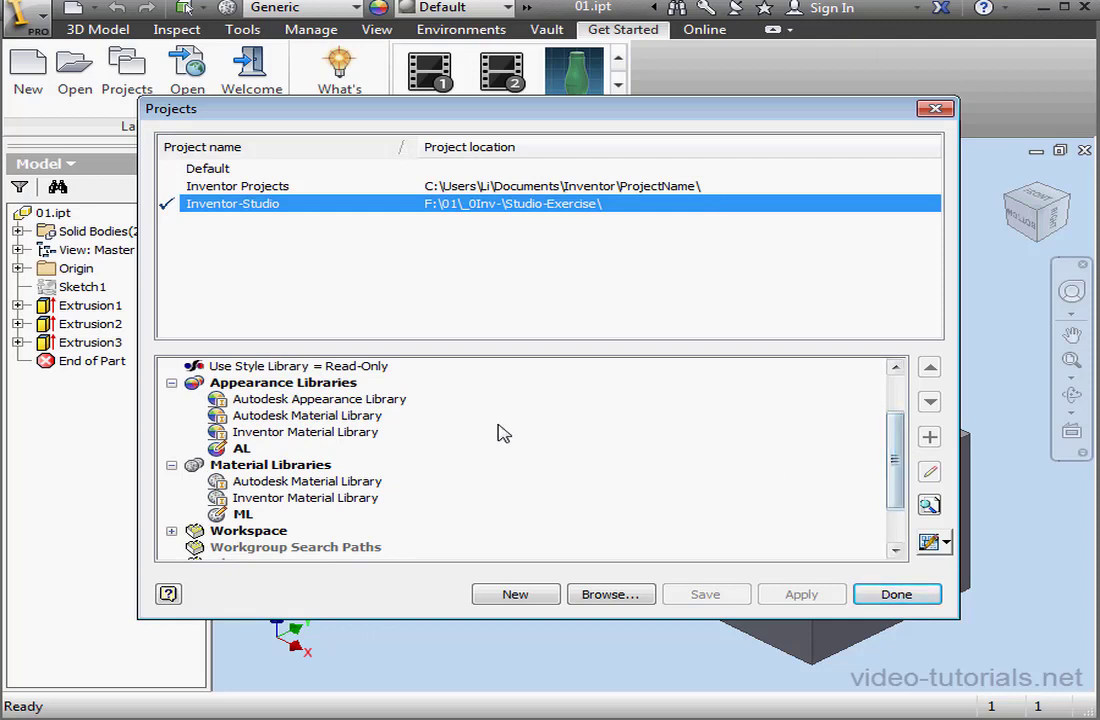
mouse_move(383, 403)
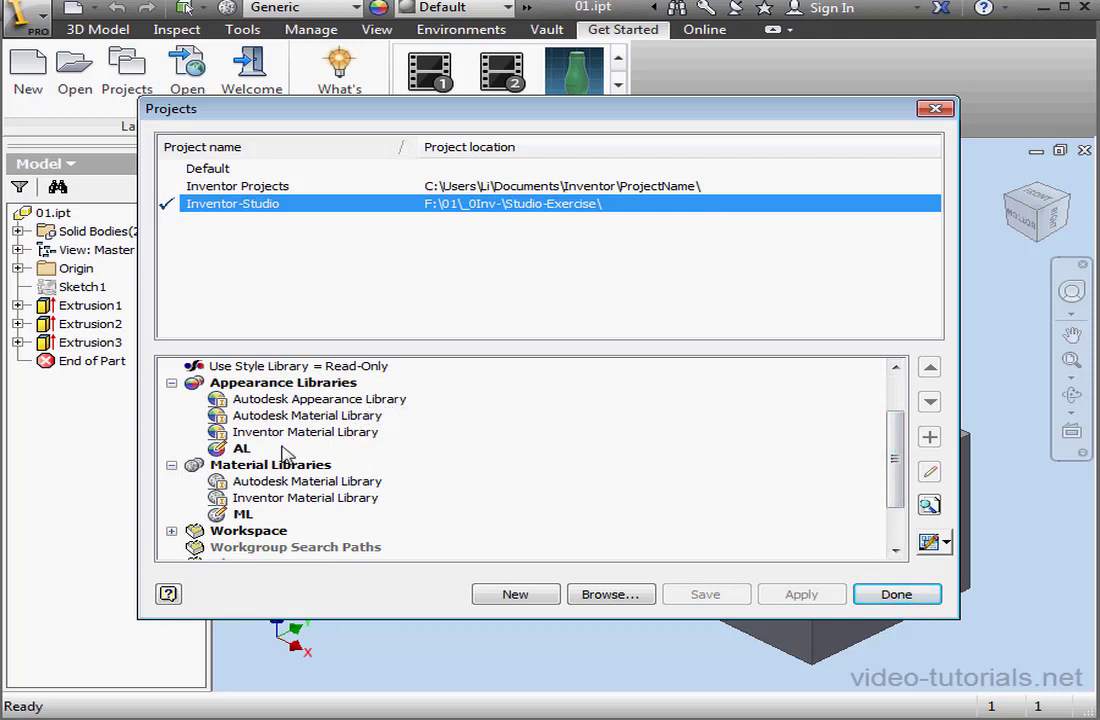
mouse_move(242, 455)
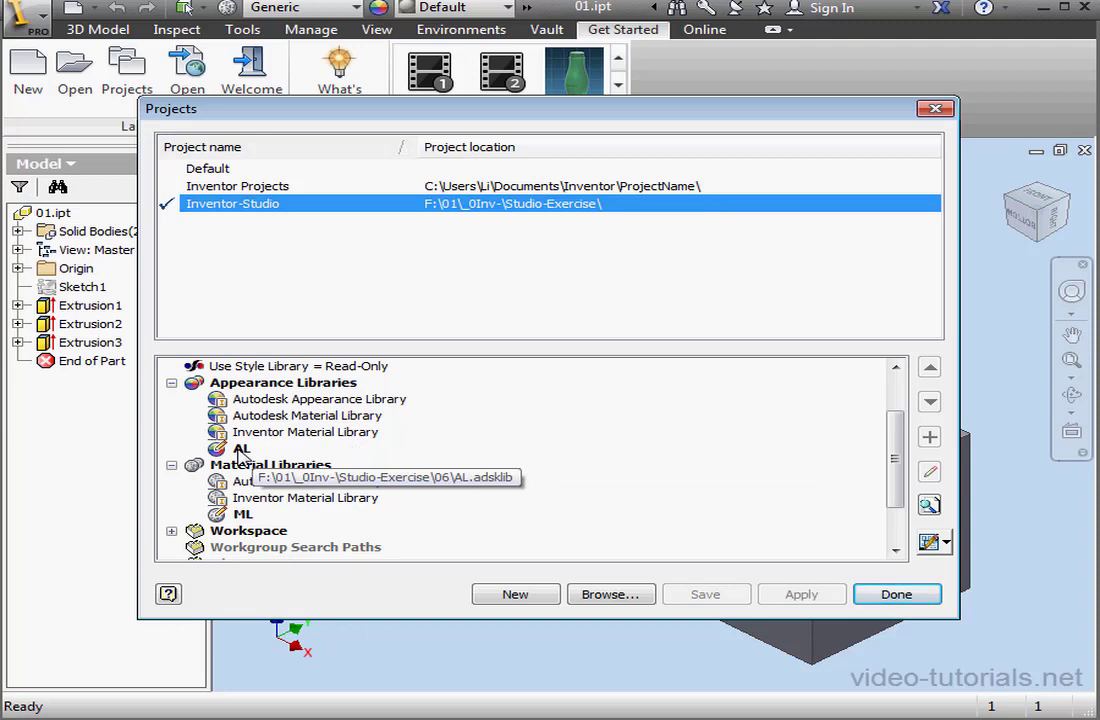
mouse_move(255, 482)
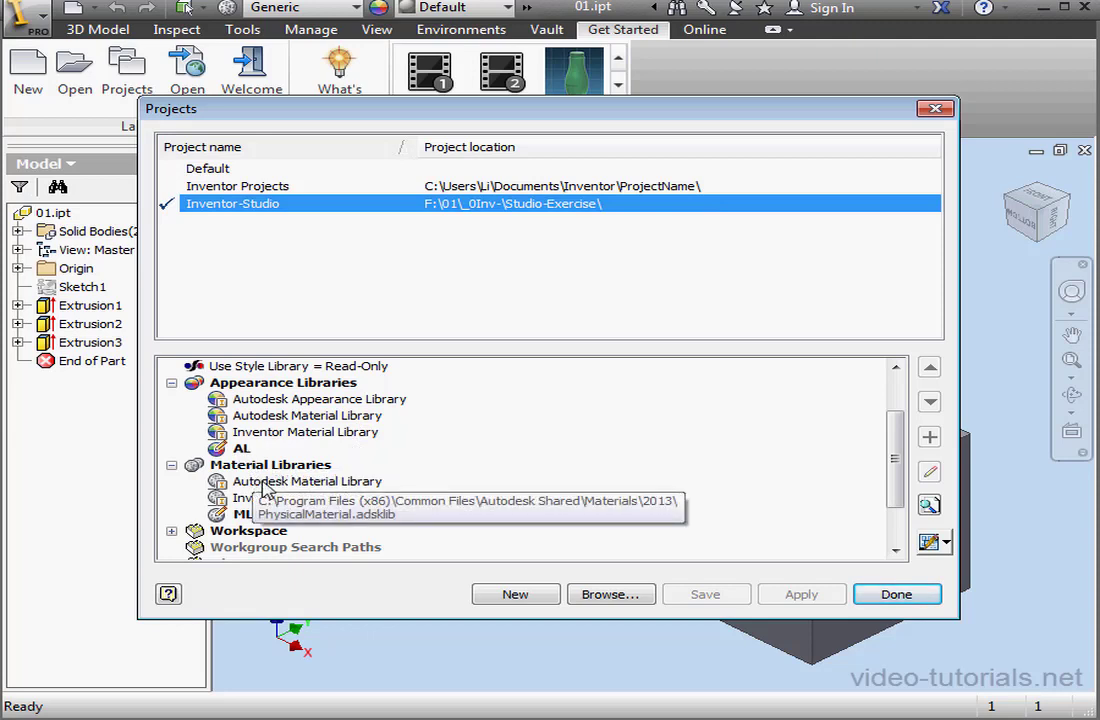
key("alt+Tab")
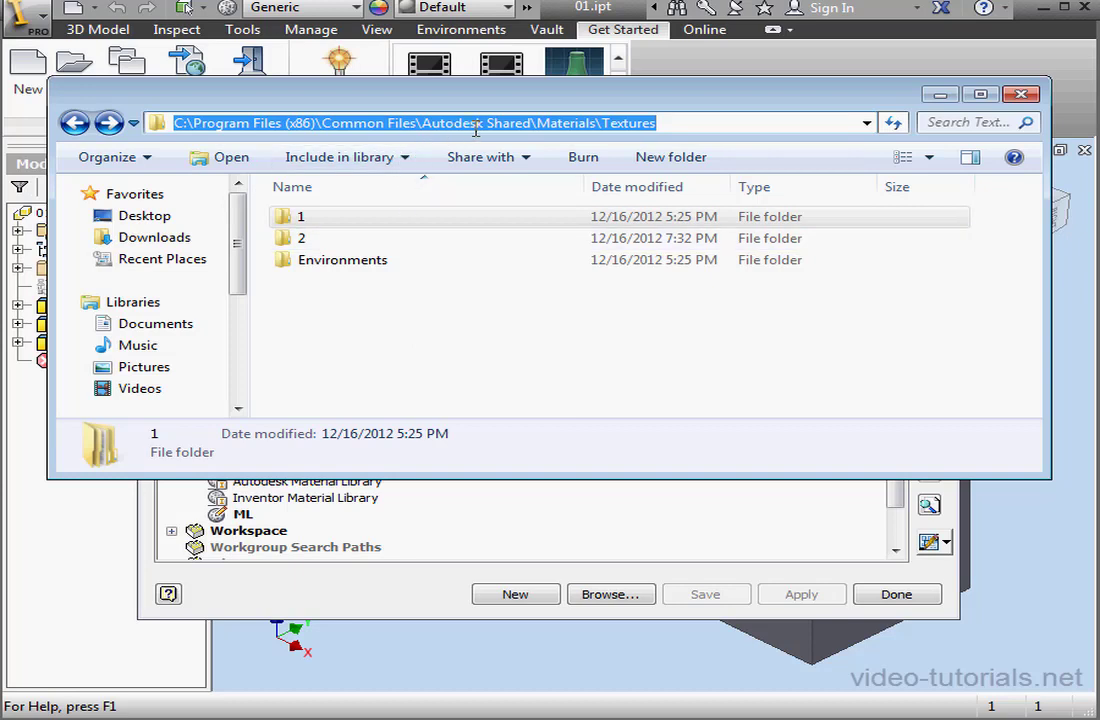
Step: Open Textures\1\Mats and select texture 102.png
left_click(310, 222)
double_click(308, 222)
double_click(331, 228)
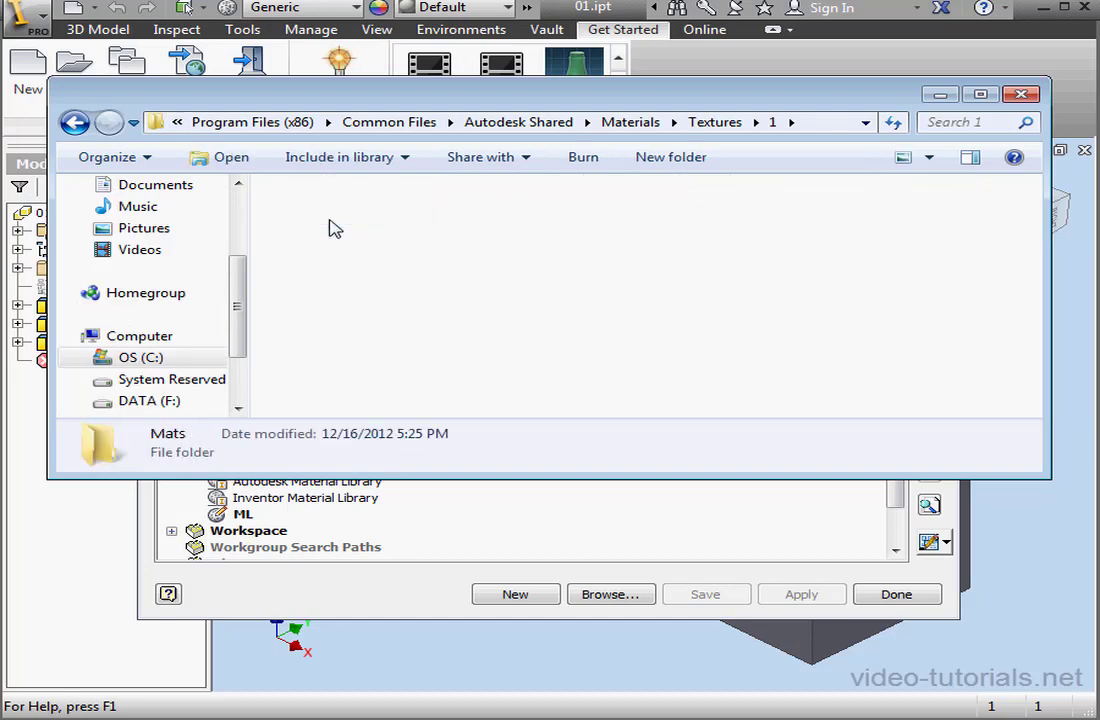
left_click(358, 247)
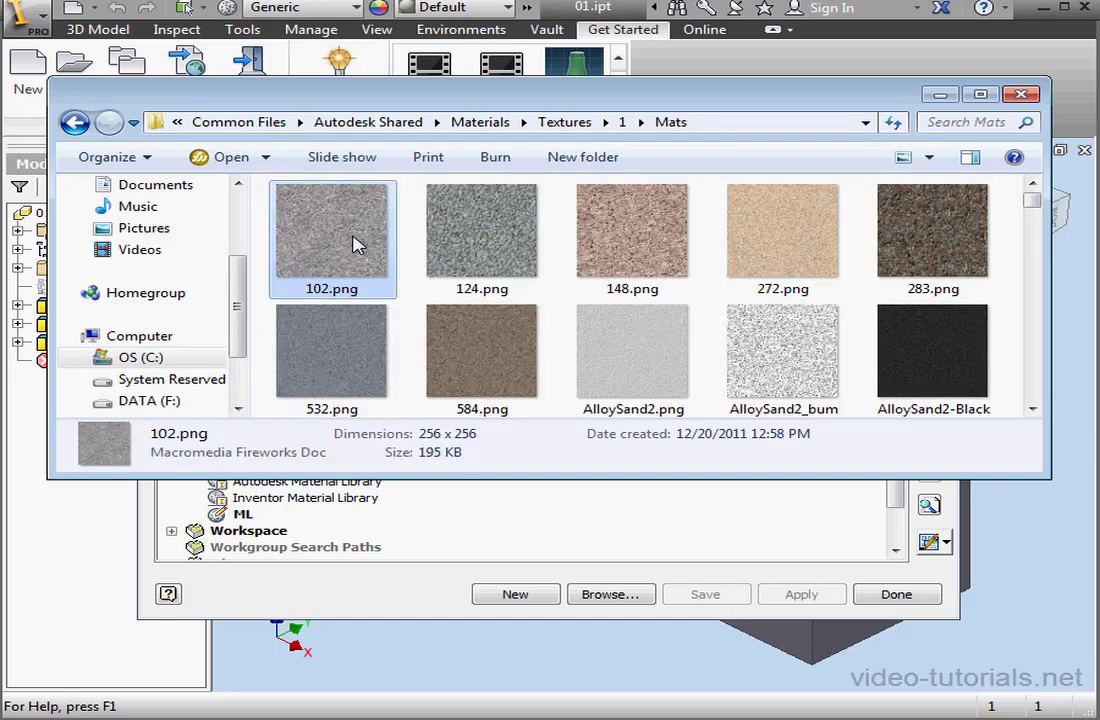
Step: Go back to Textures, open 2\Mats, select 102.png, then close Explorer
left_click(566, 122)
double_click(287, 238)
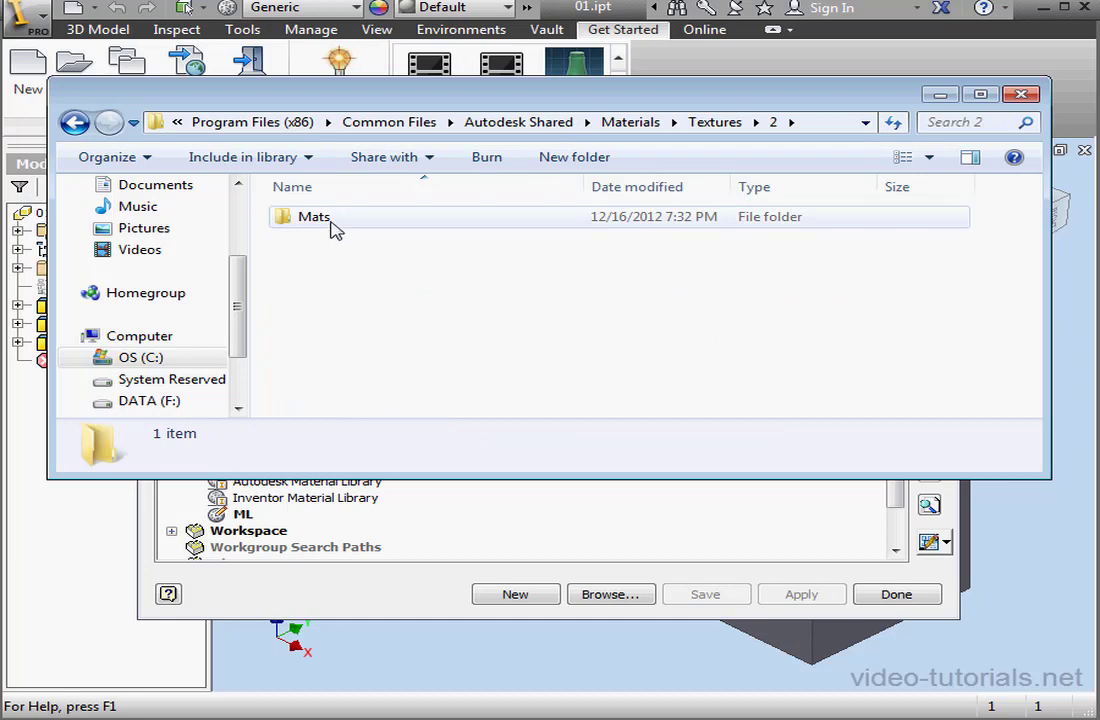
double_click(334, 228)
left_click(333, 228)
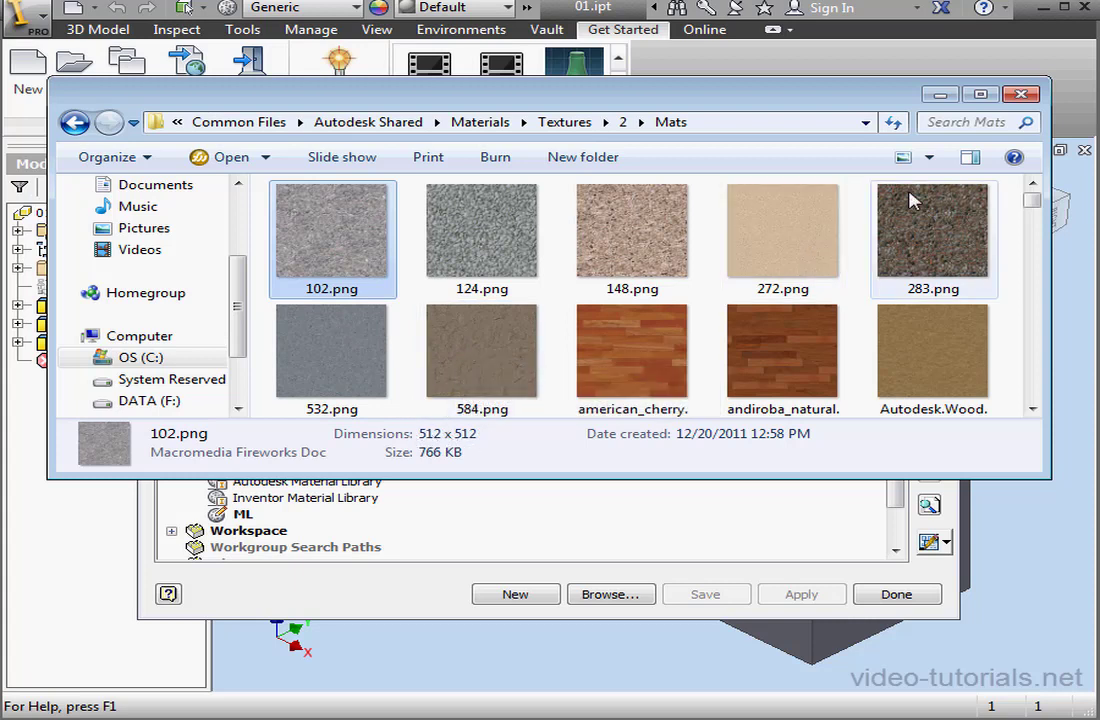
left_click(1021, 95)
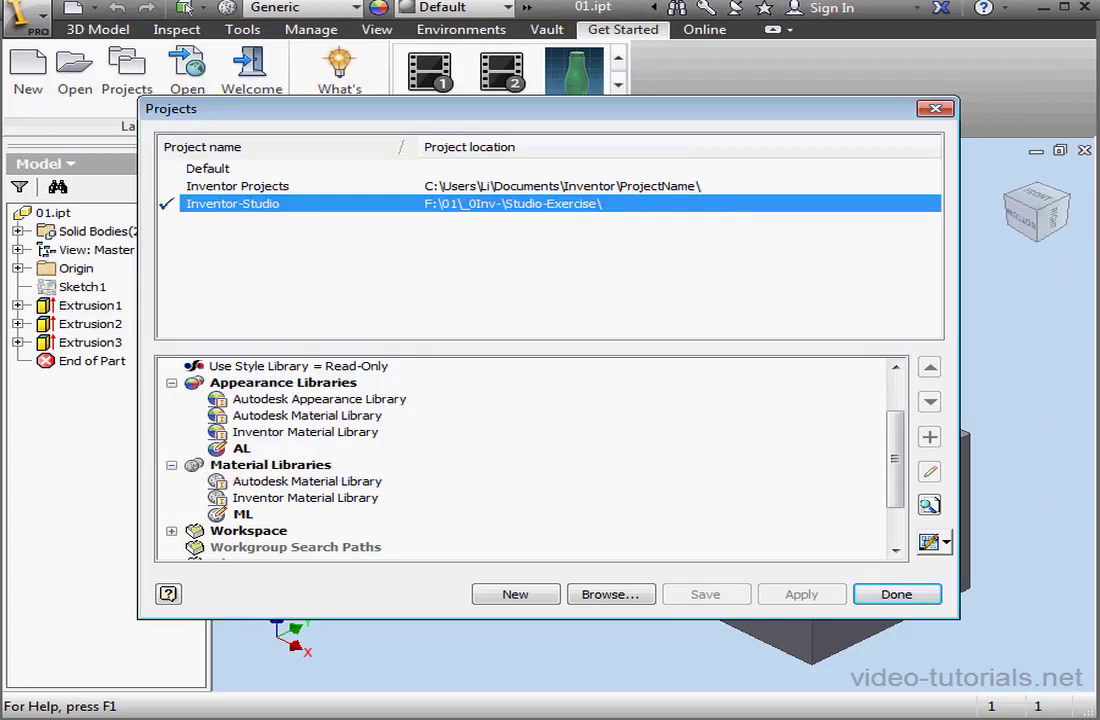
Step: Close the Projects dialog to return to part 01.ipt
left_click(936, 109)
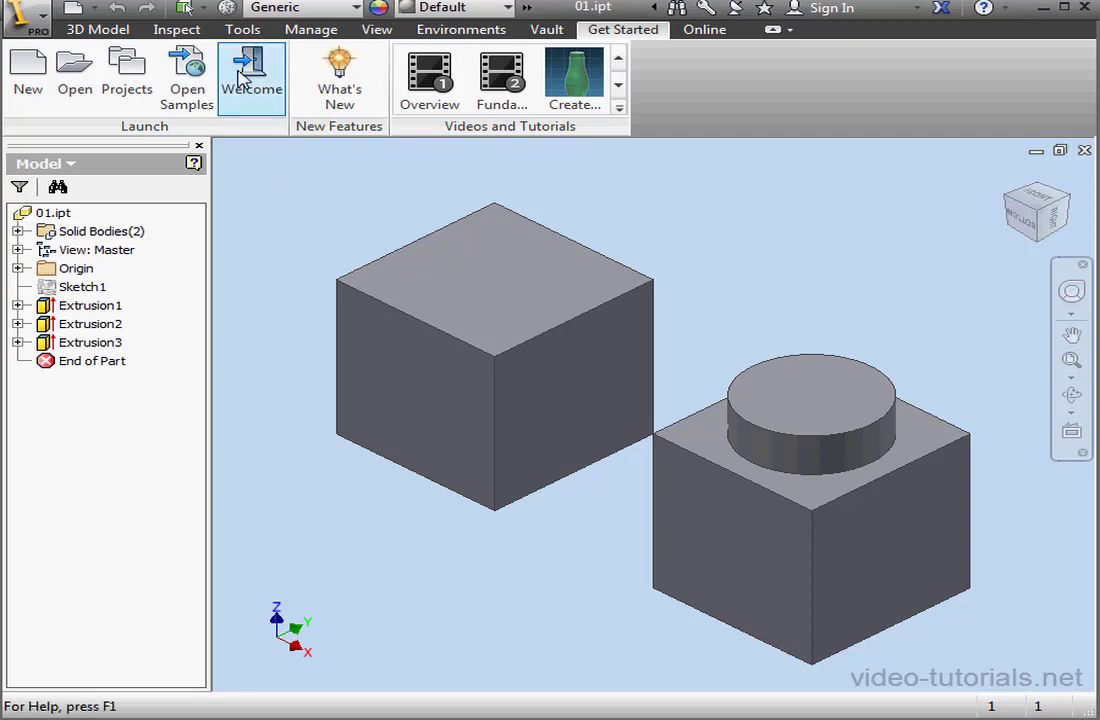
Step: Start Migrate Inventor Styles from the Material Browser's library options
left_click(228, 12)
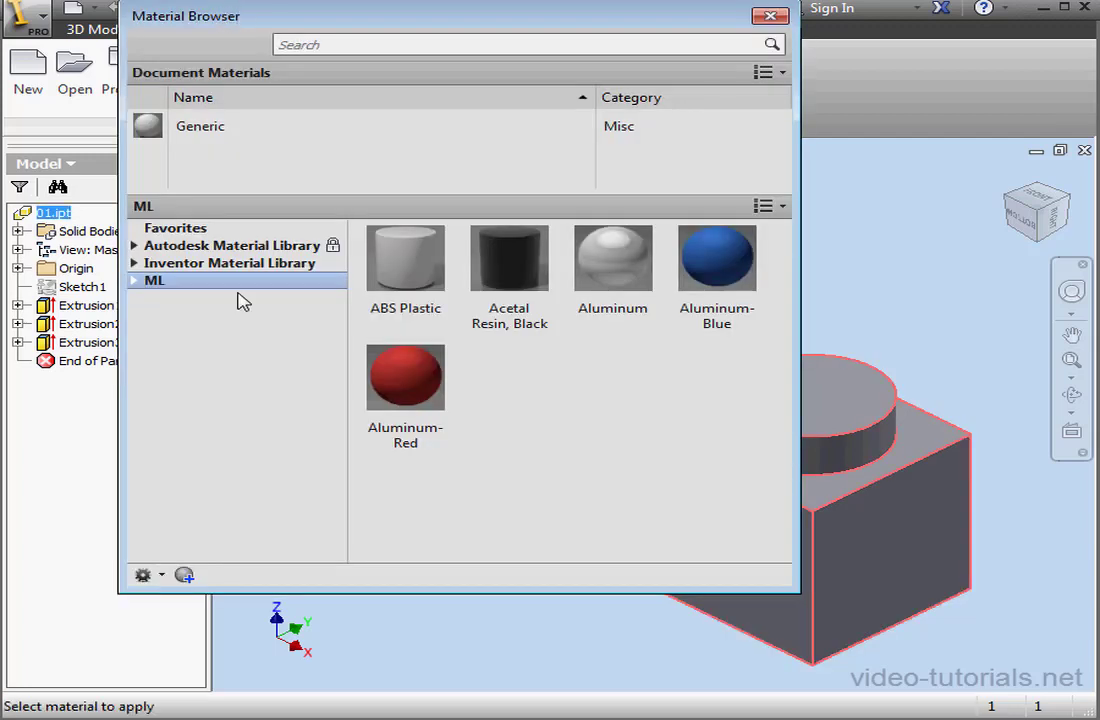
left_click(162, 578)
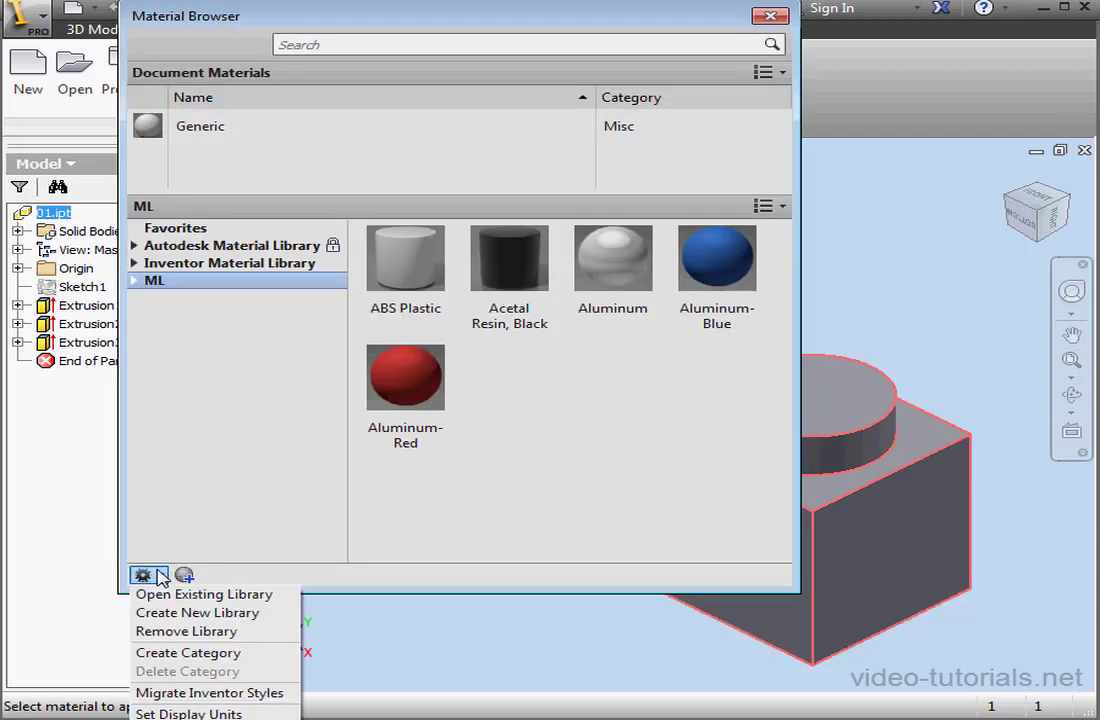
left_click(225, 694)
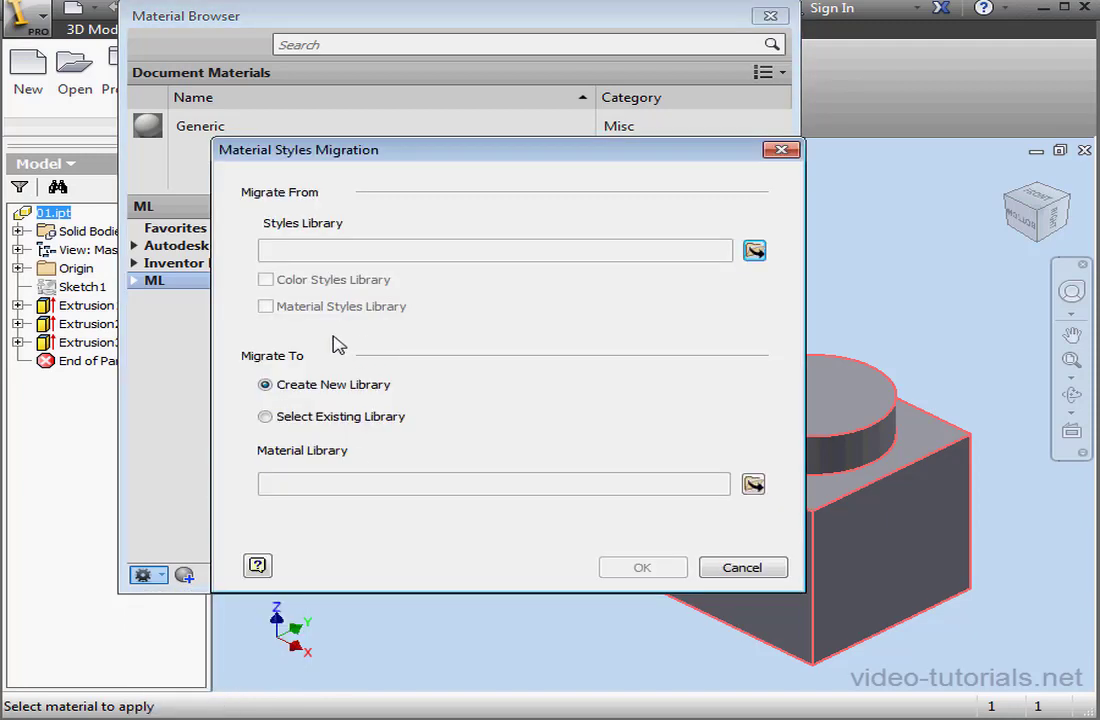
Step: Set the source styles library to the Inventor 2012\Design Data folder
left_click(755, 252)
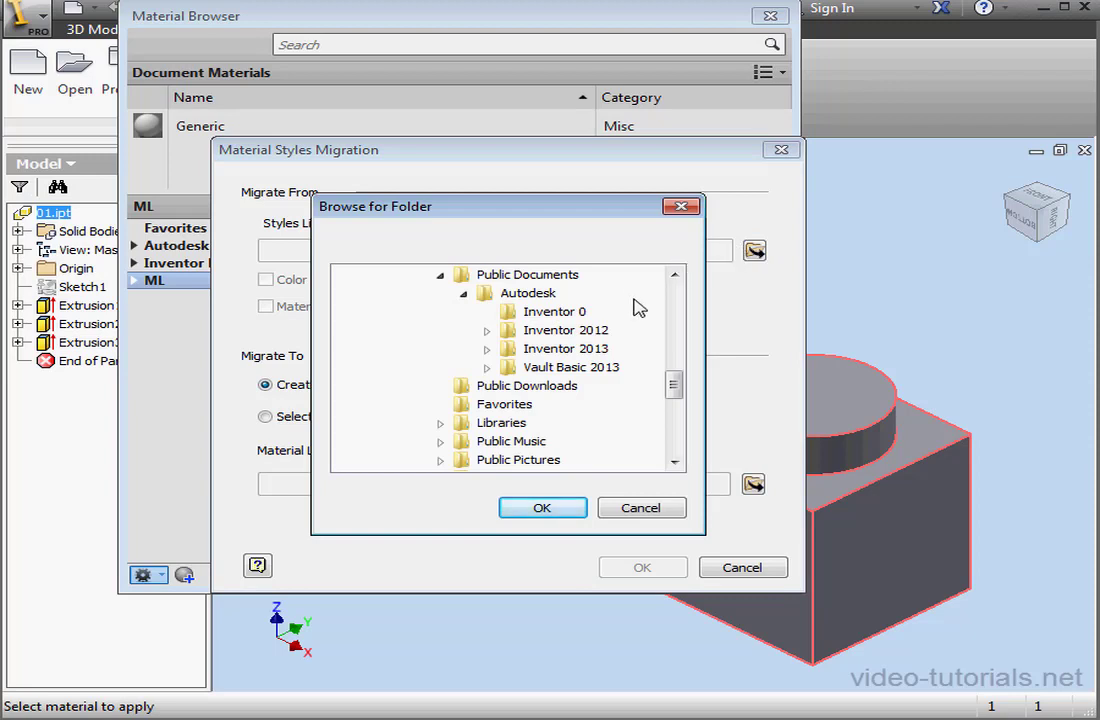
left_click(487, 331)
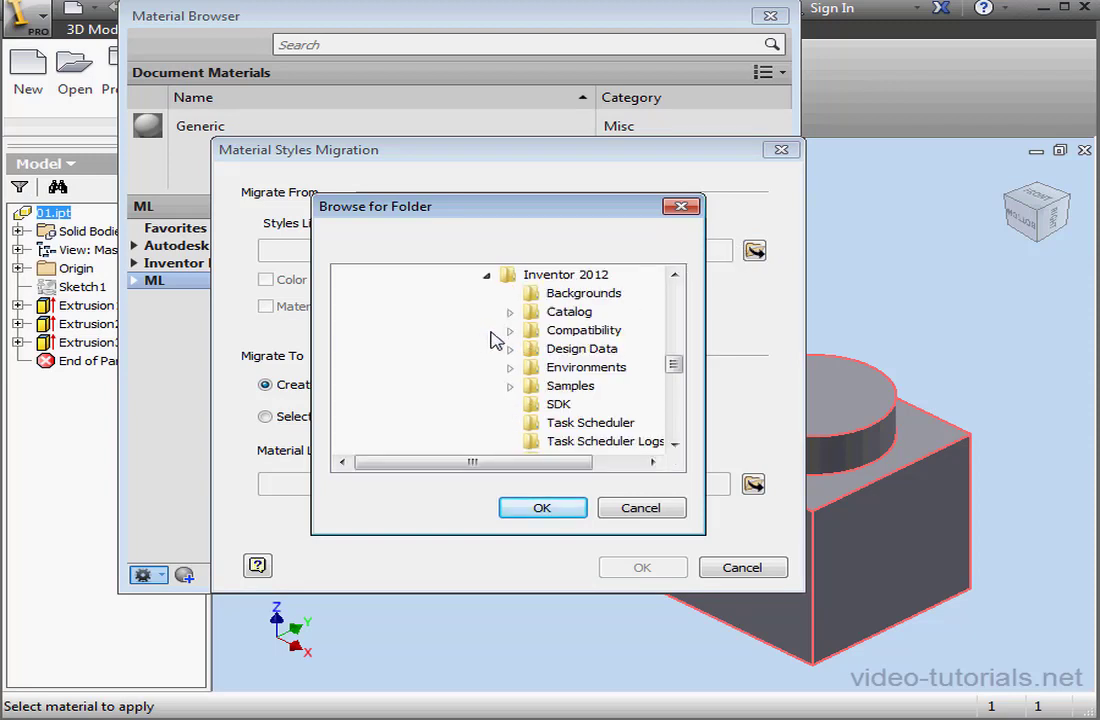
left_click(603, 350)
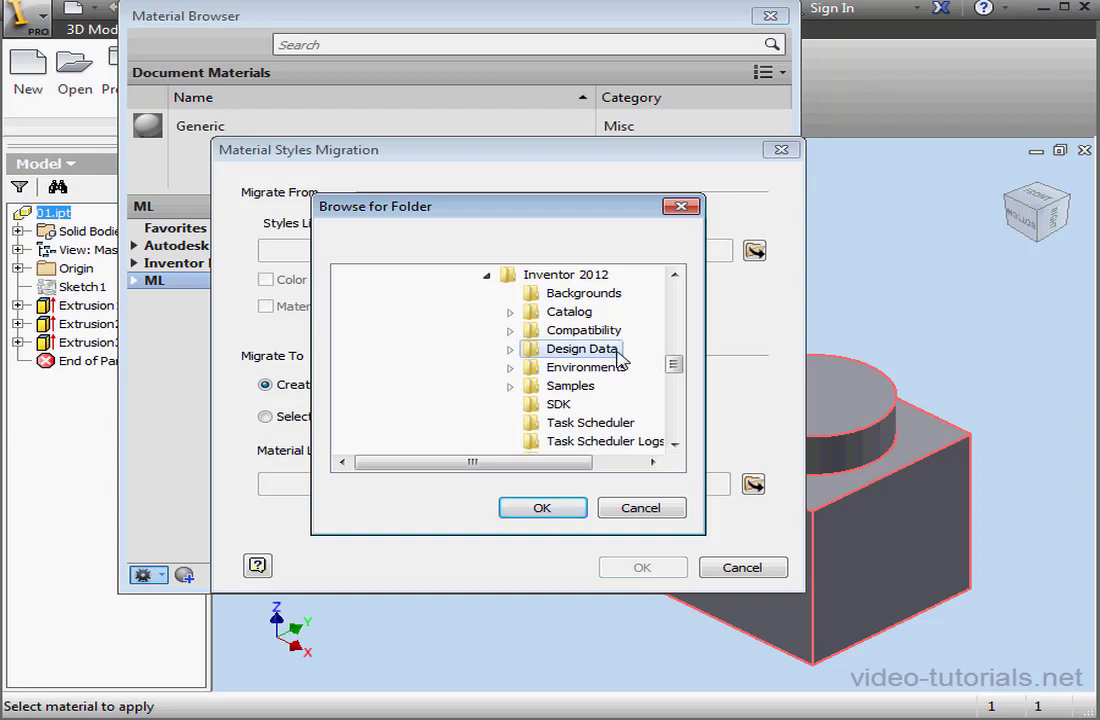
left_click(565, 507)
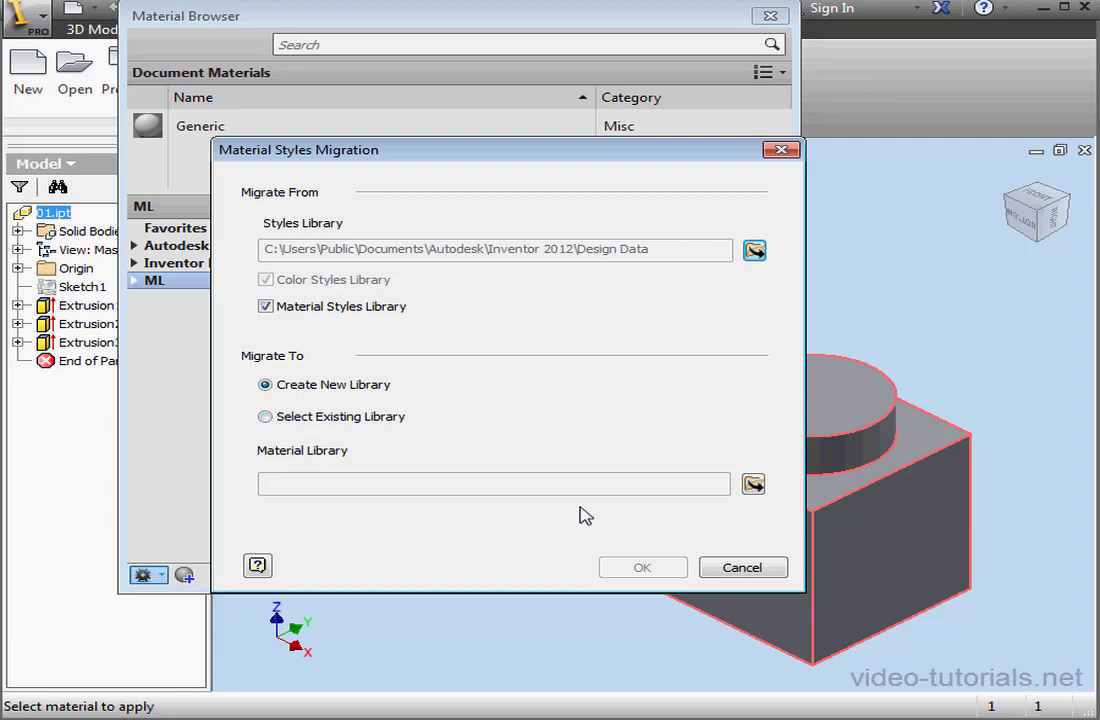
left_click(755, 486)
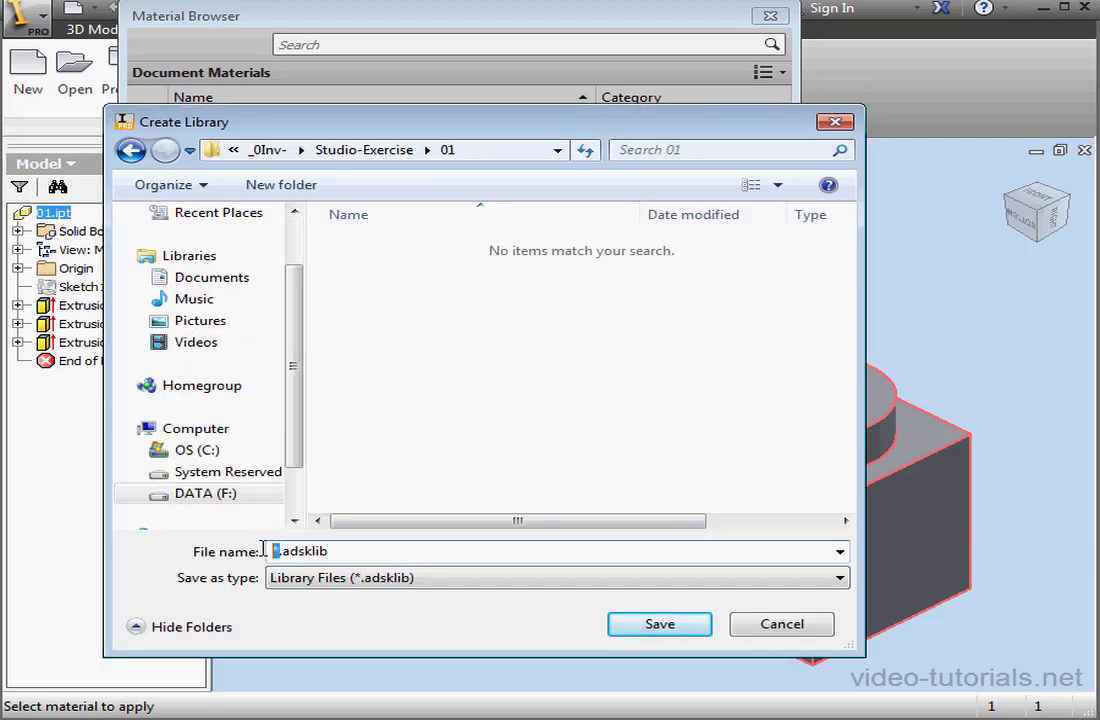
Step: Save the new target library as 2012ML.adsklib in Studio-Exercise\01
type("2012")
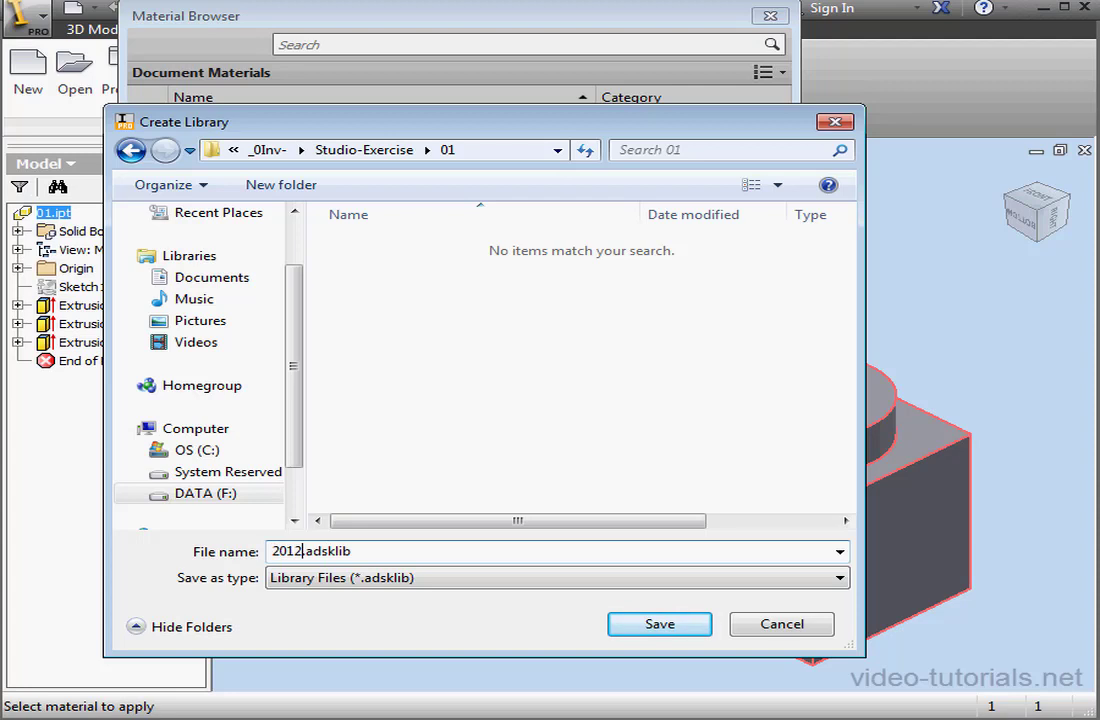
type("N")
key("BackSpace")
type("ML")
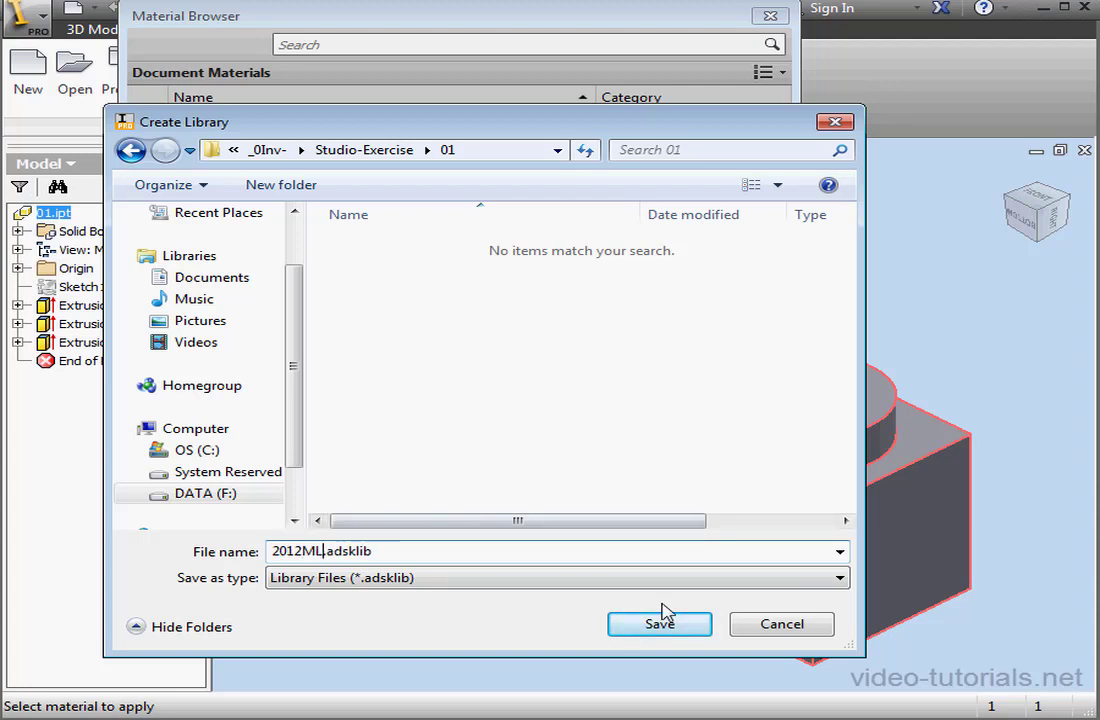
left_click(693, 628)
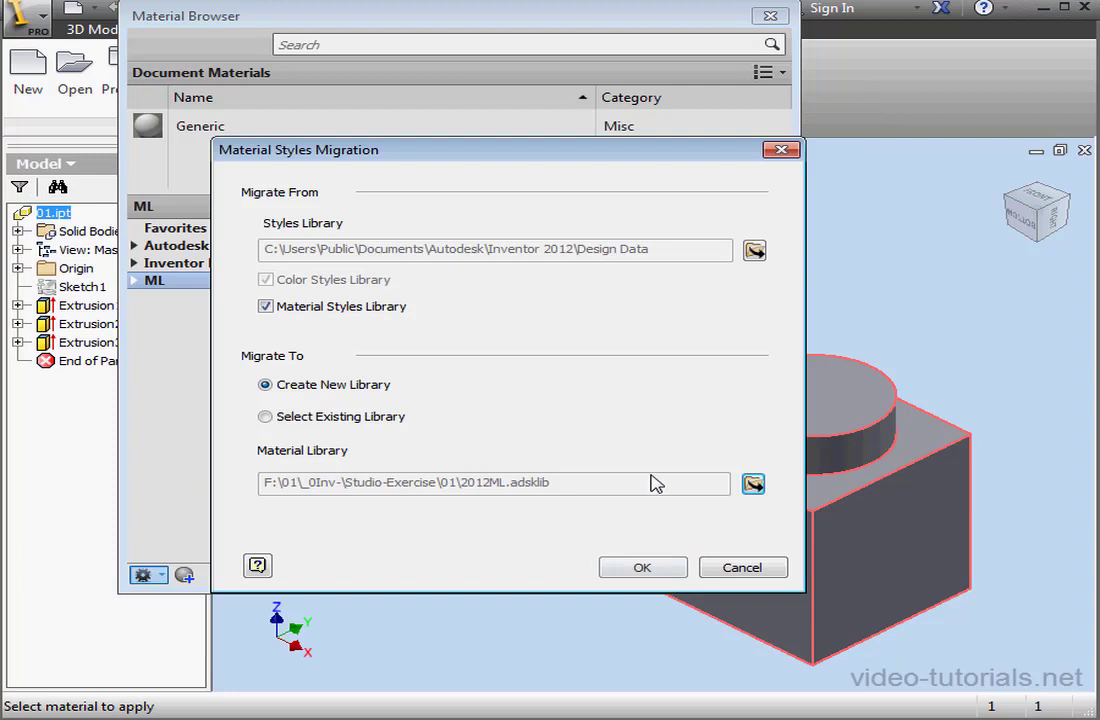
Step: Run the migration into 2012ML, accept the renamed-materials report, and list 2012ML's materials
left_click(668, 567)
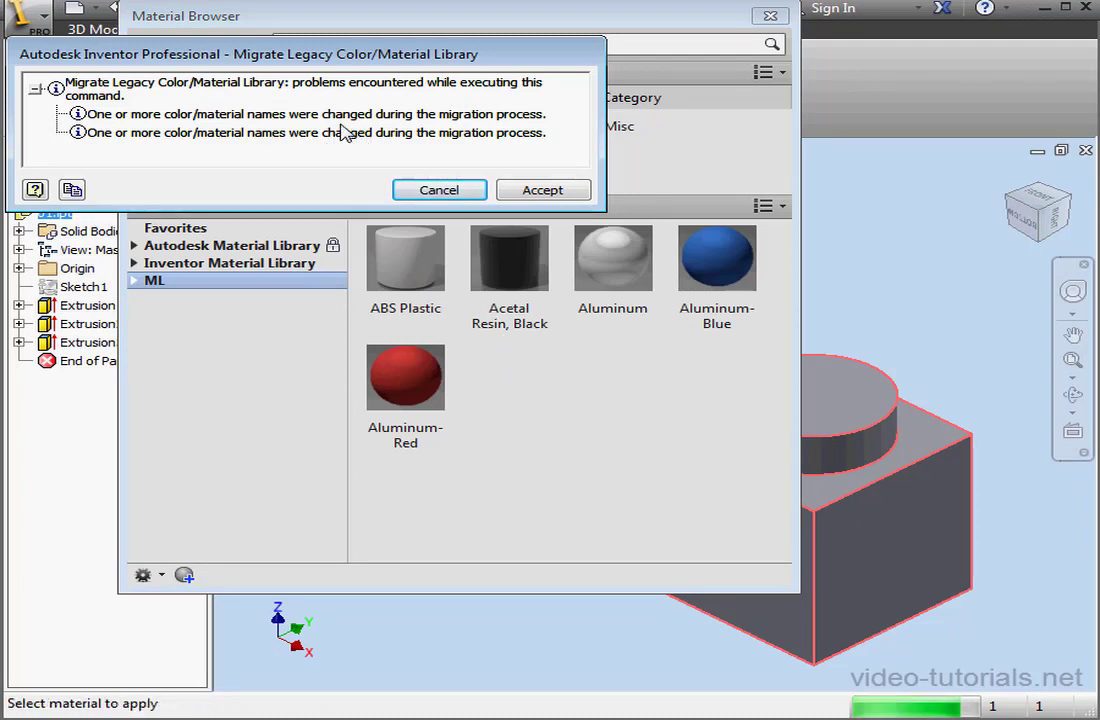
left_click(548, 190)
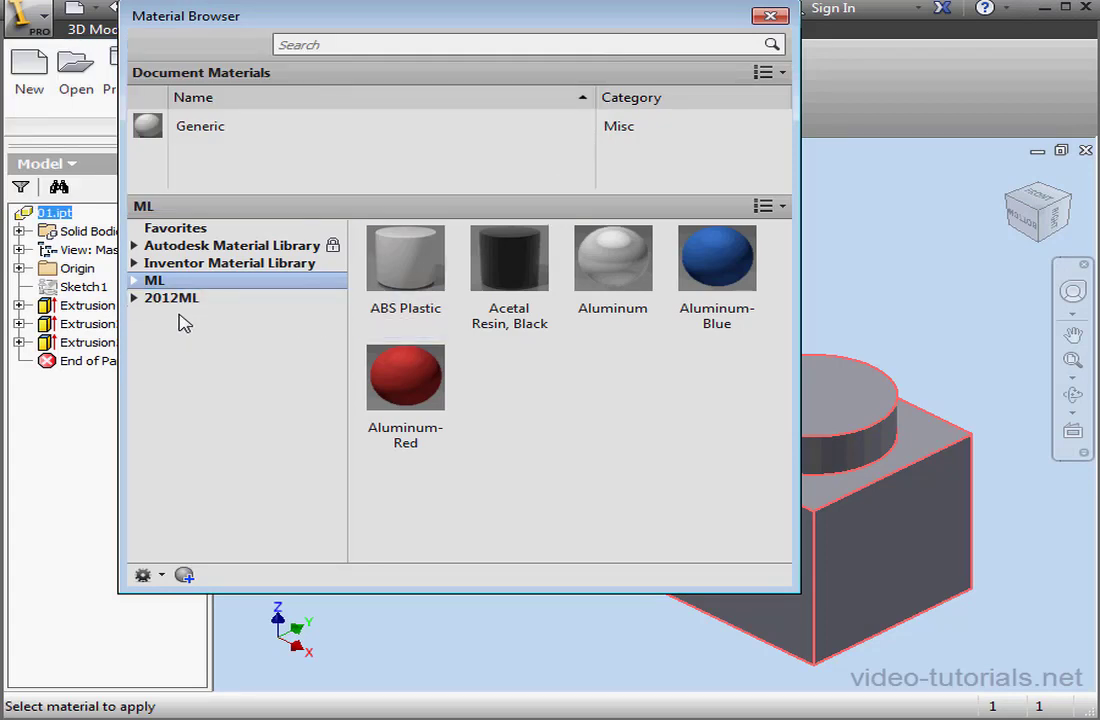
left_click(180, 297)
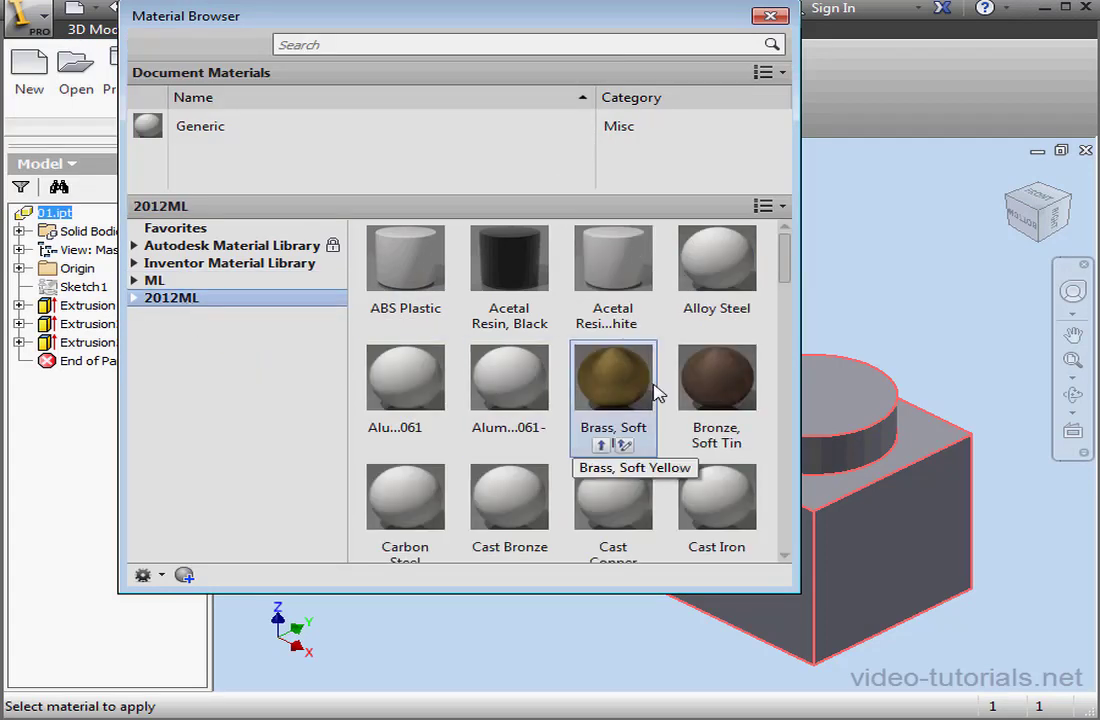
Step: Preview Brass, Soft Yellow and Bronze, Soft Tin on the part, then close the browser
left_click(631, 426)
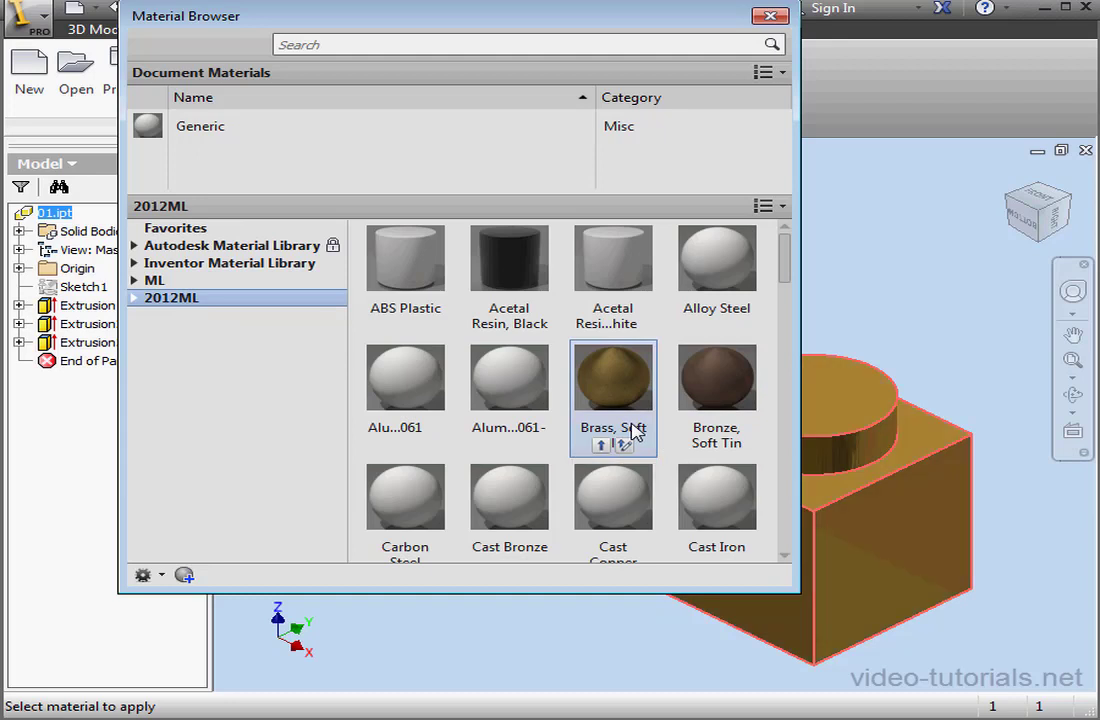
left_click(725, 410)
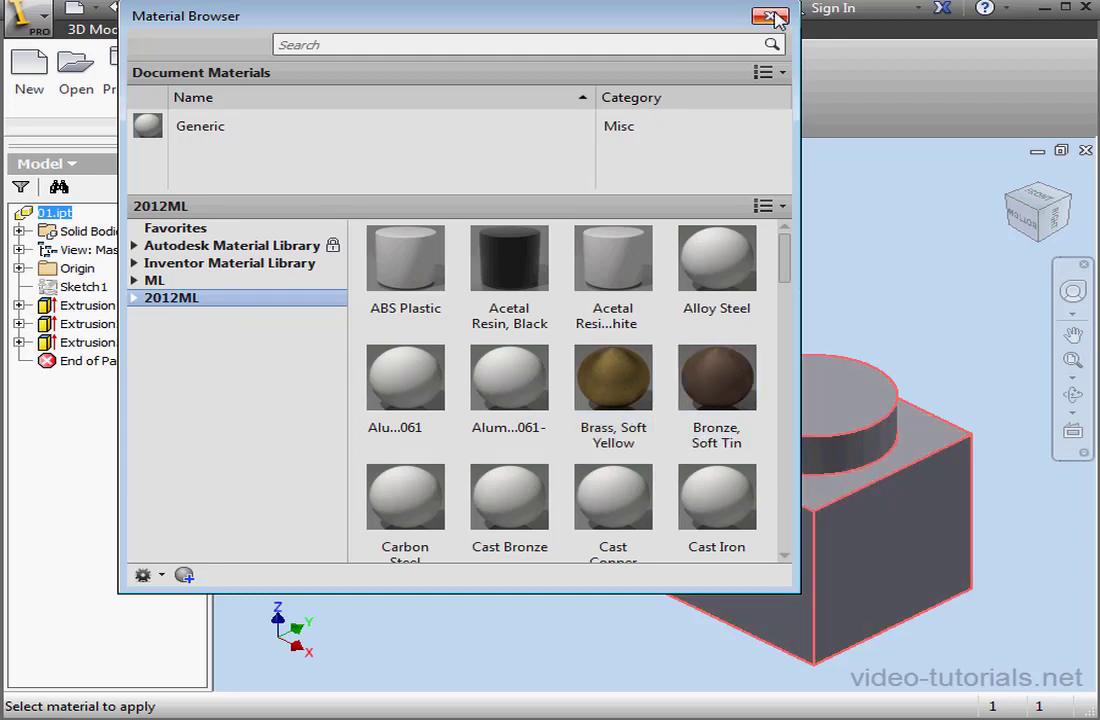
left_click(770, 15)
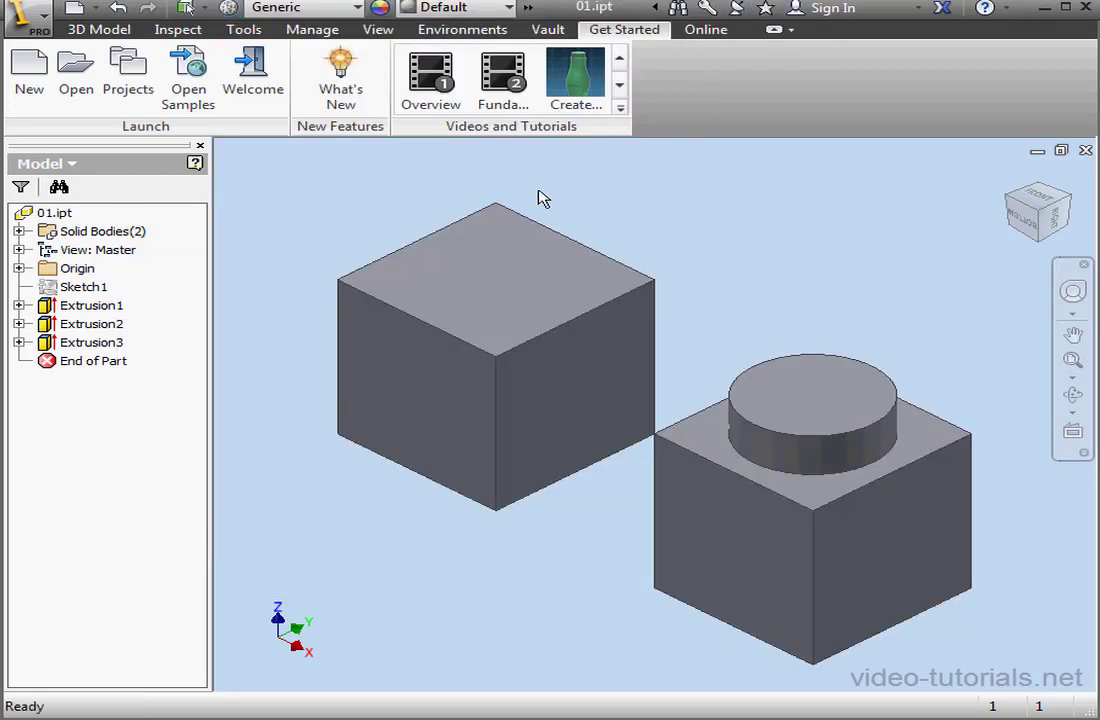
Step: Start Migrate Inventor Styles from the Appearance Browser and browse for the source folder
left_click(381, 8)
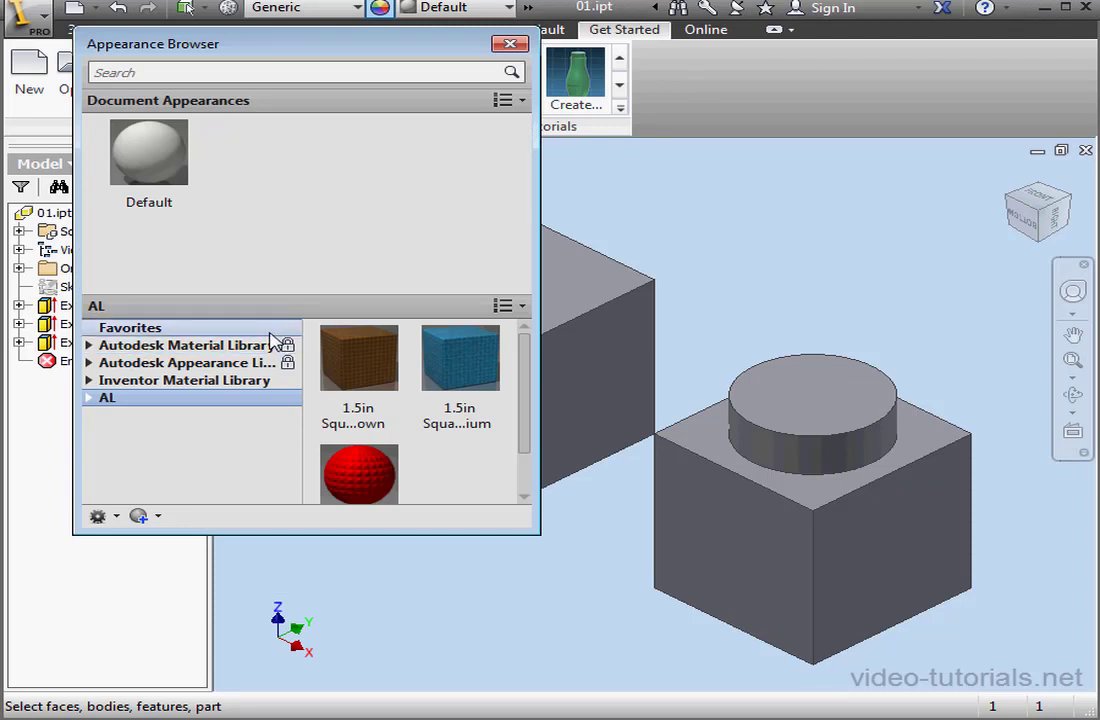
left_click(118, 516)
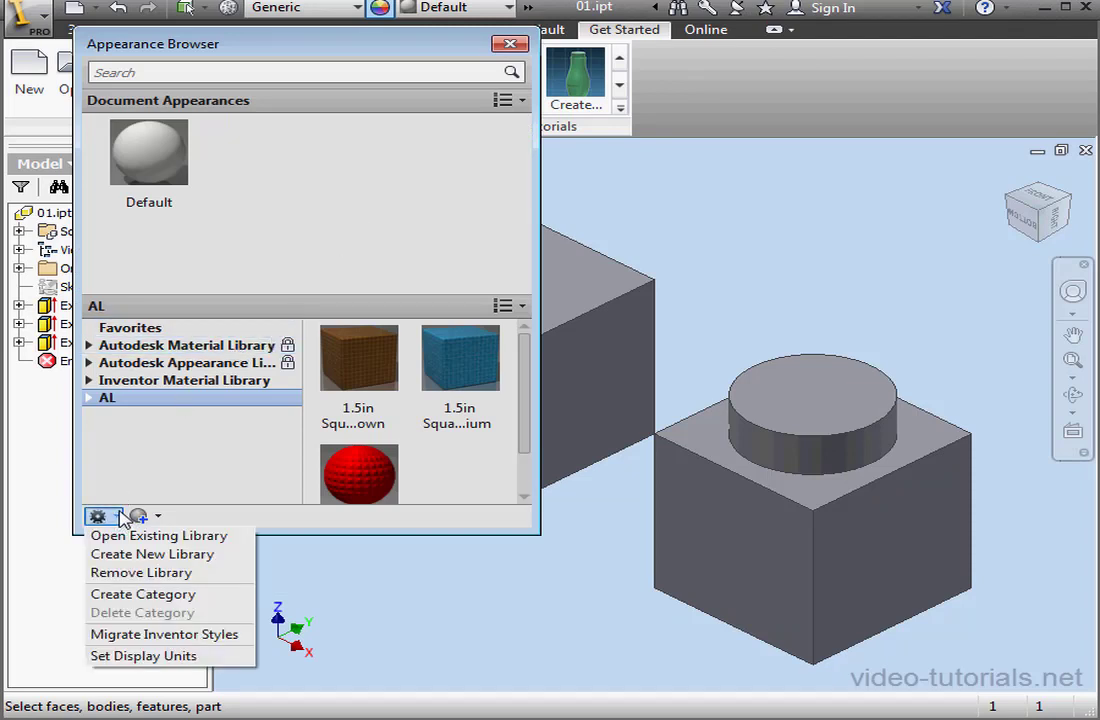
left_click(190, 636)
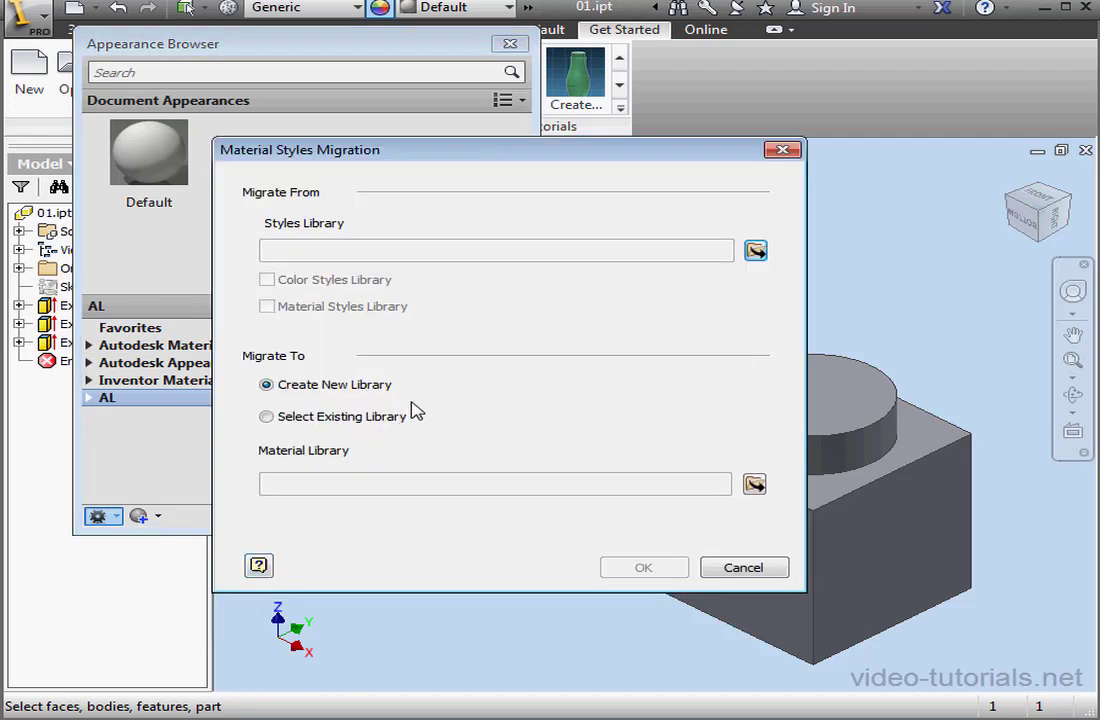
left_click(756, 253)
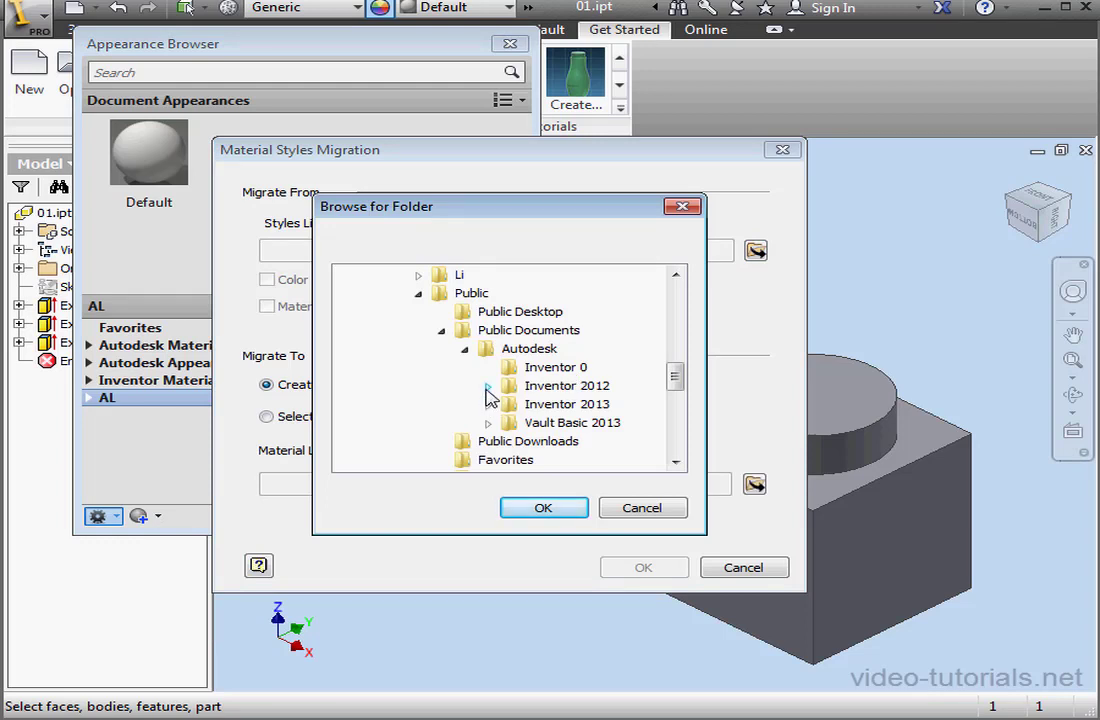
Step: Set the appearance migration source to Inventor 2012\Design Data
left_click(455, 336)
left_click(585, 349)
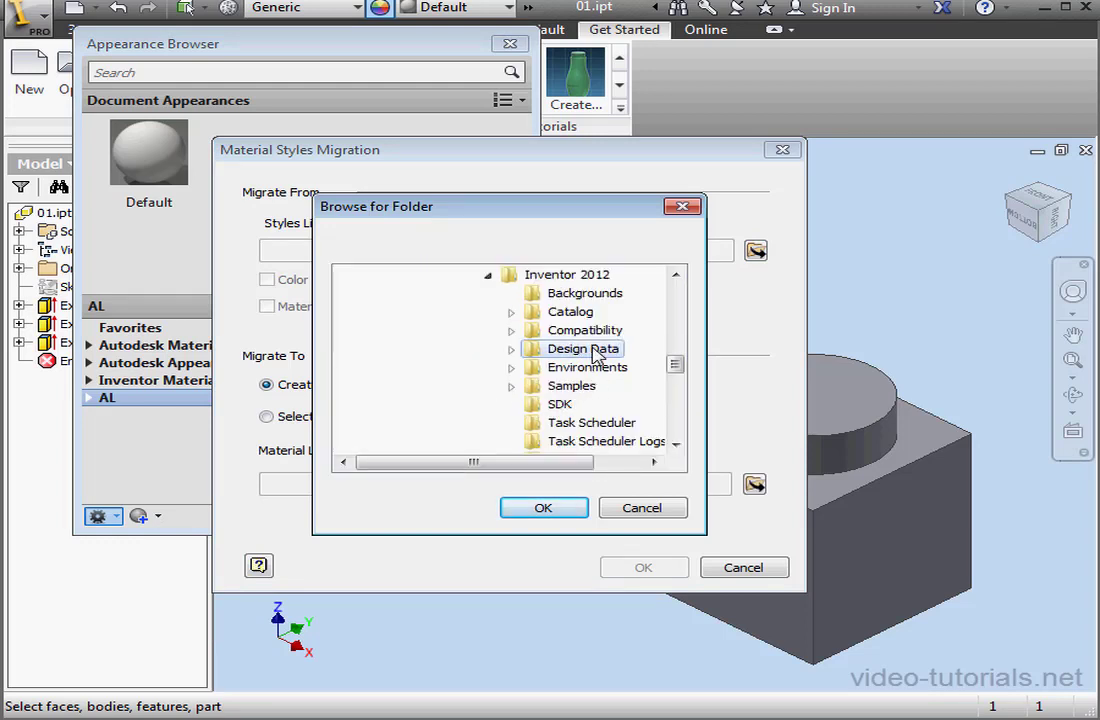
left_click(577, 510)
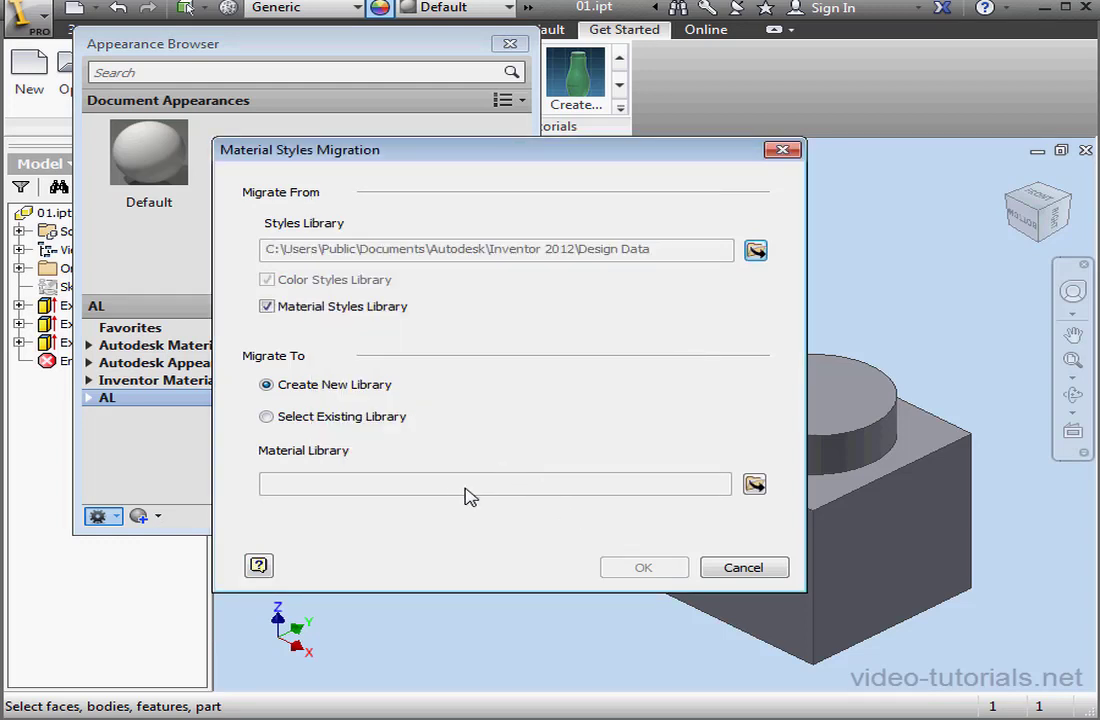
left_click(755, 485)
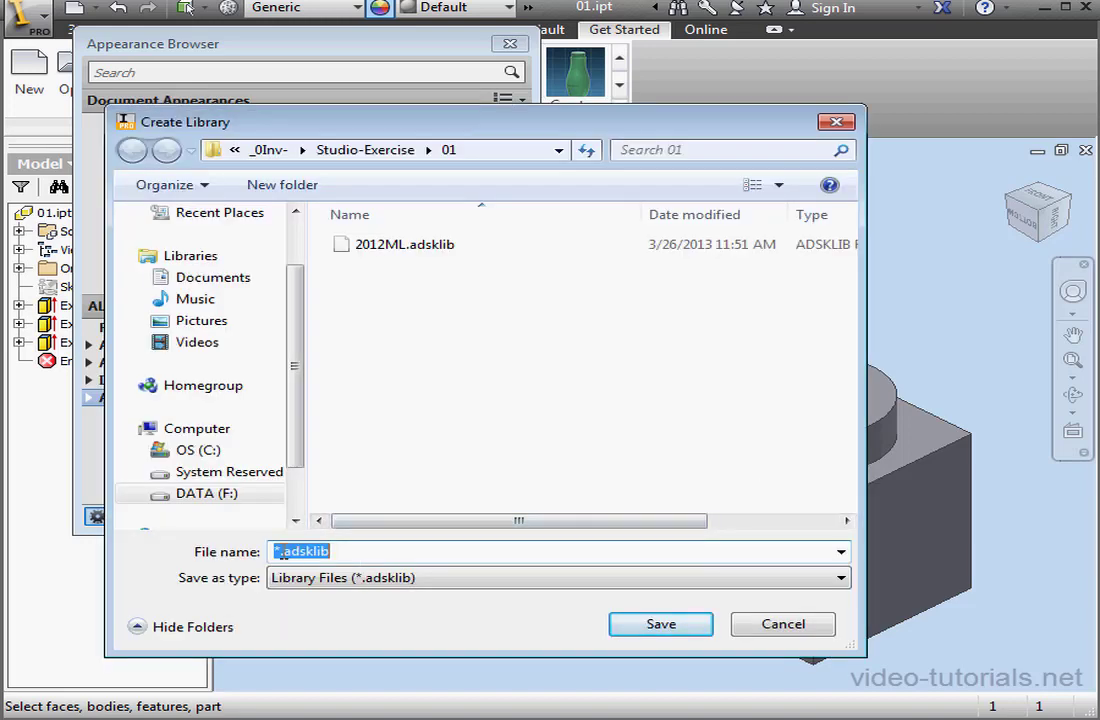
Step: Save the new library as 2012AL.adsklib and run the appearance migration
left_click_drag(273, 551, 281, 551)
type("2012A")
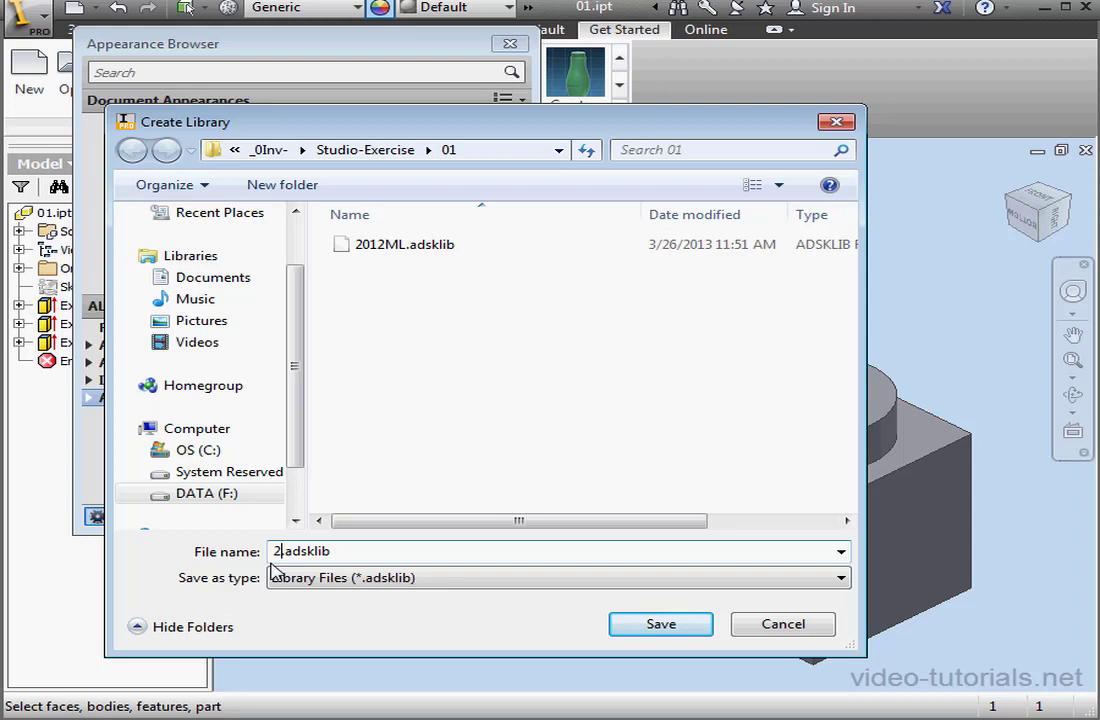
type("L")
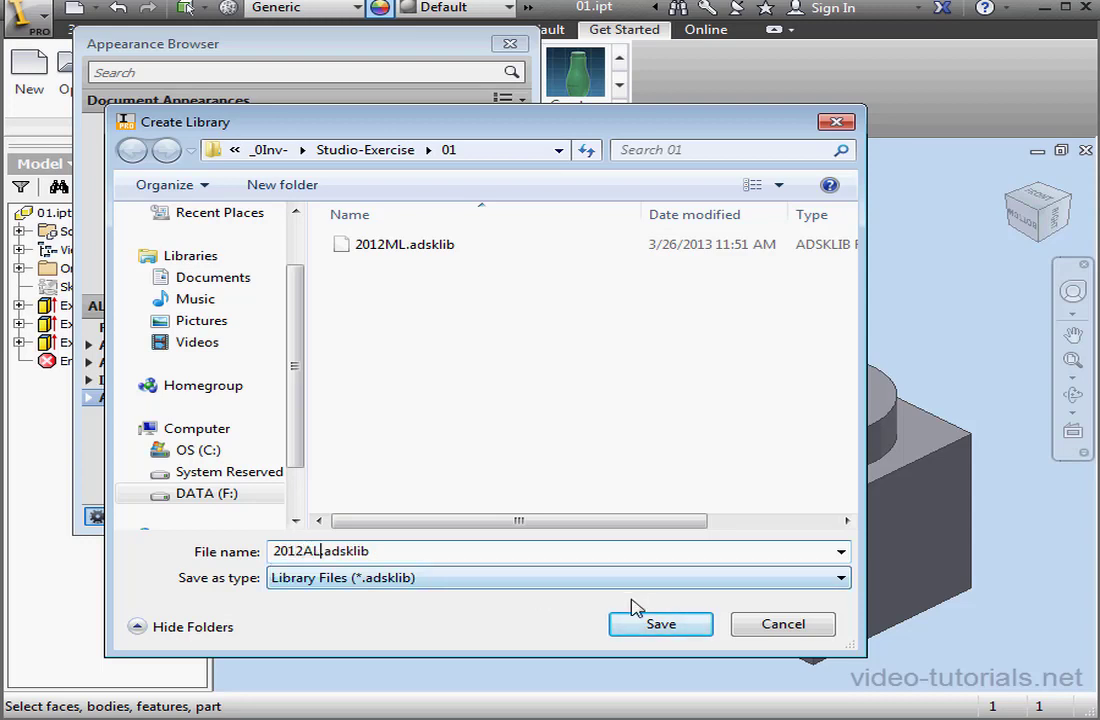
left_click(661, 624)
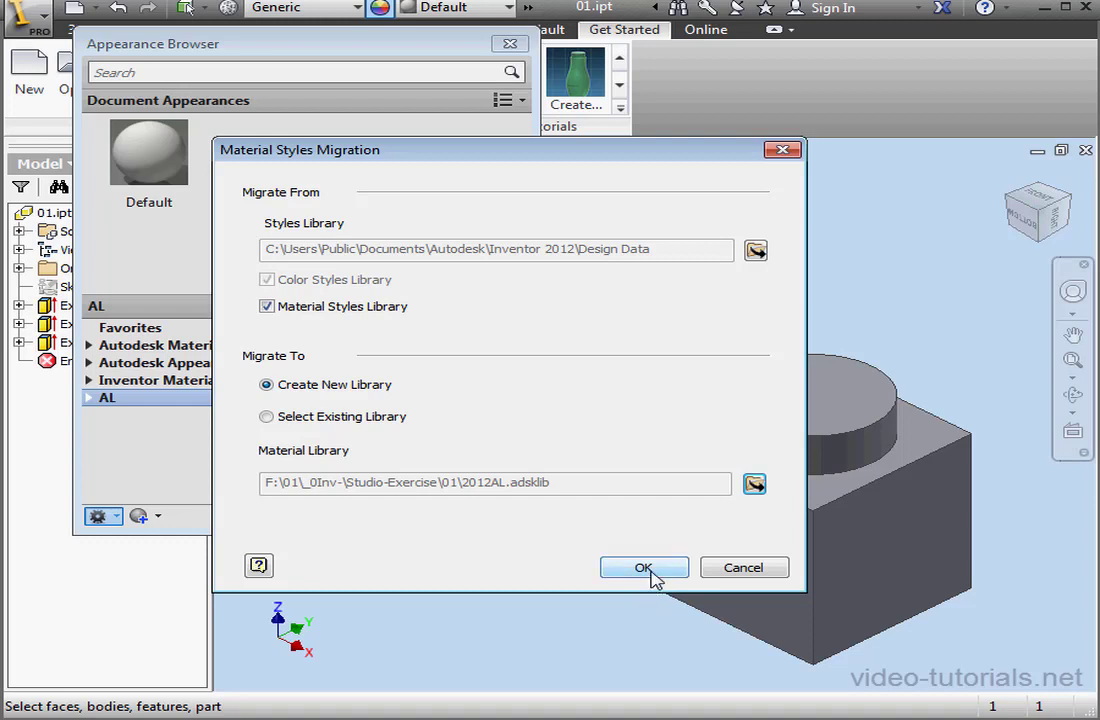
left_click(648, 571)
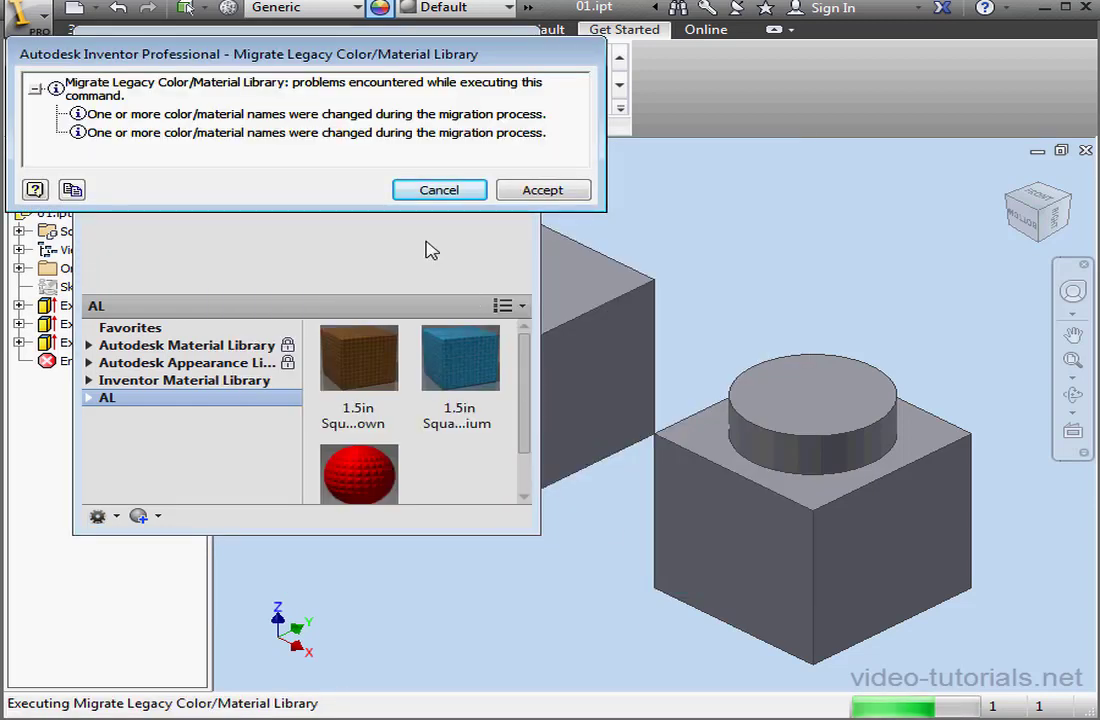
Step: Accept the renamed-names report and review the 2012AL appearances in an enlarged Appearance Browser
left_click(542, 190)
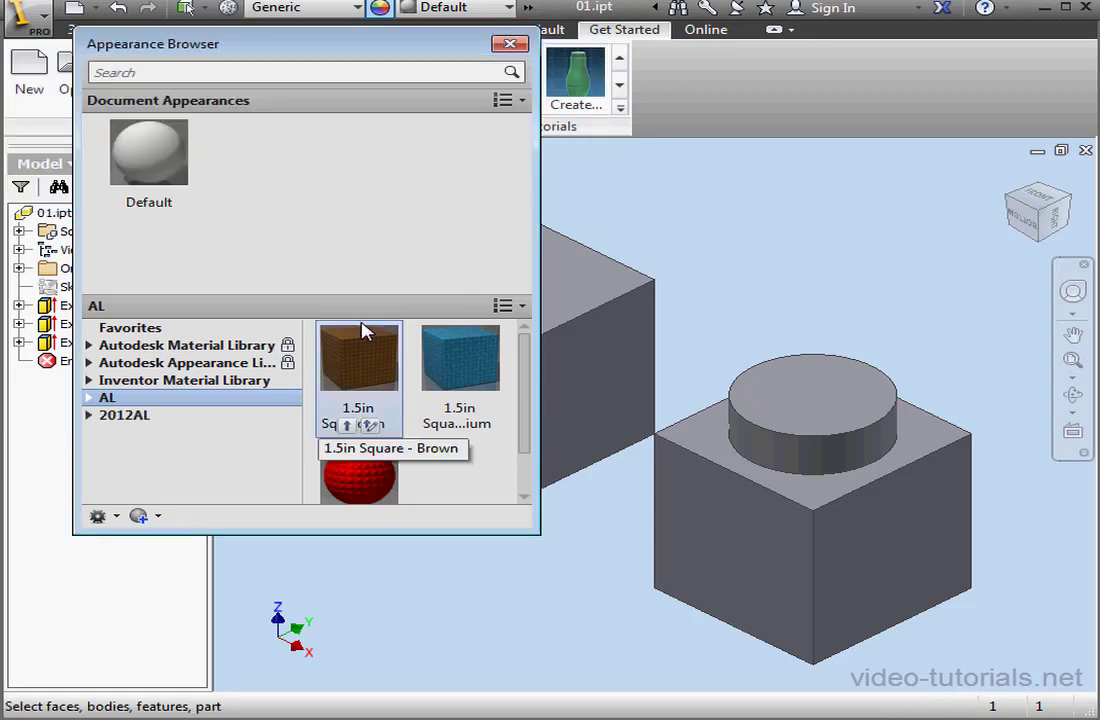
left_click(140, 414)
left_click_drag(528, 530, 885, 616)
scroll(876, 339, "up", 2)
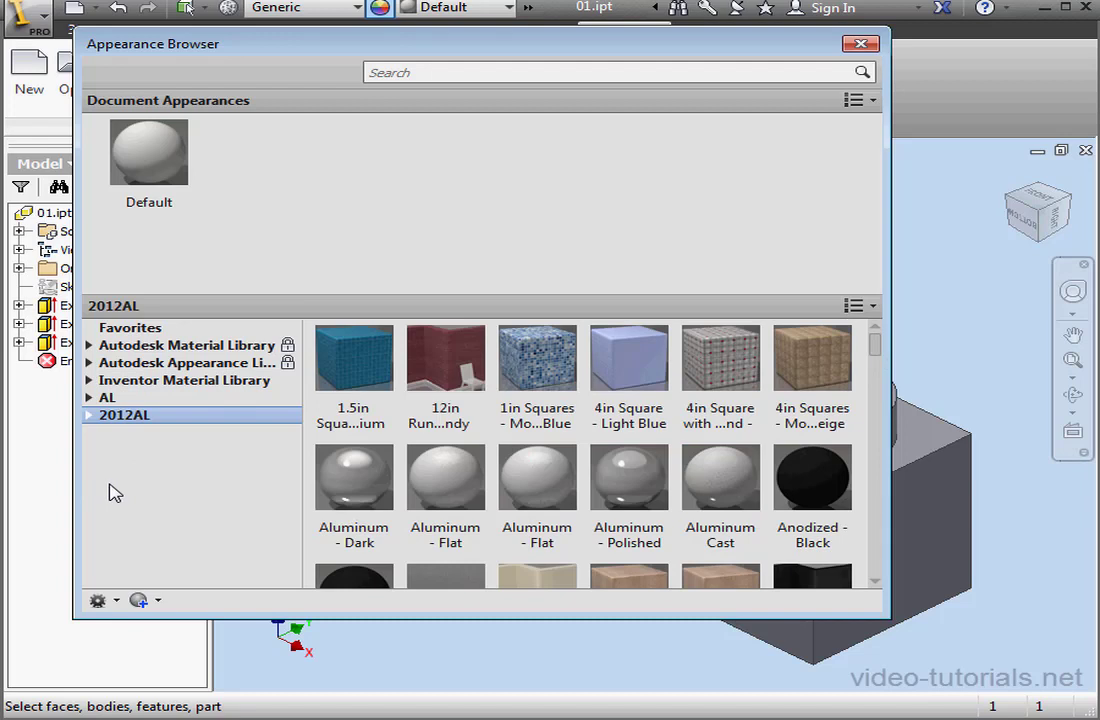
Step: Remove the 2012AL library, close the Appearance Browser, and bring up the 2012ML material library's options
right_click(143, 417)
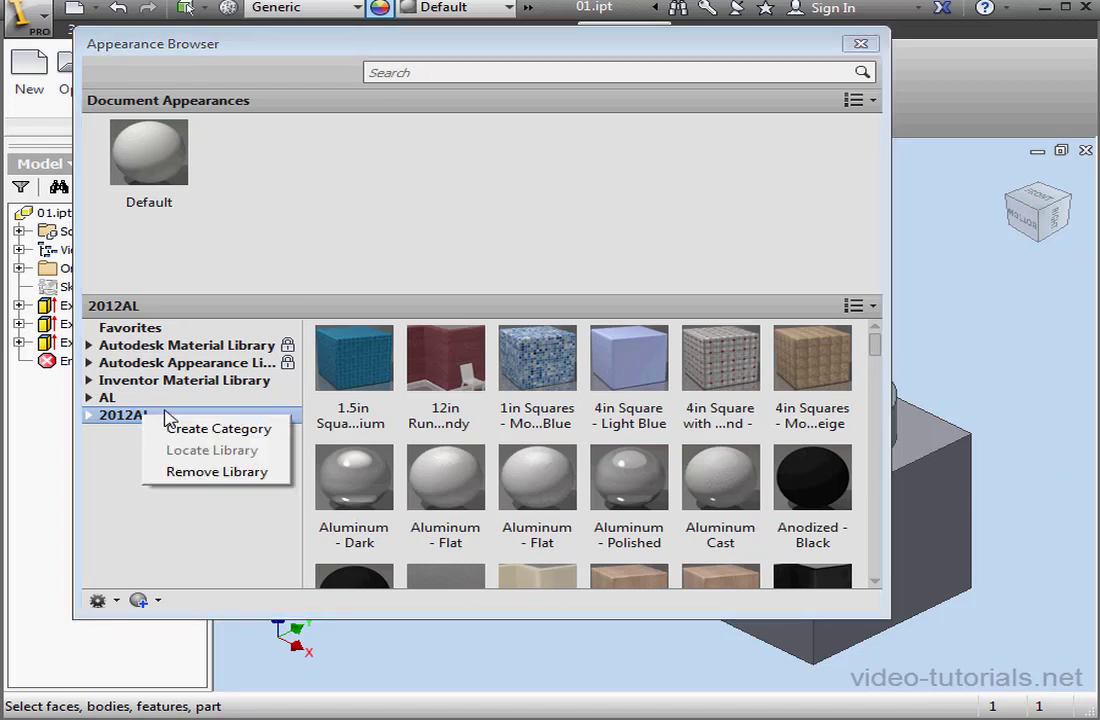
left_click(262, 472)
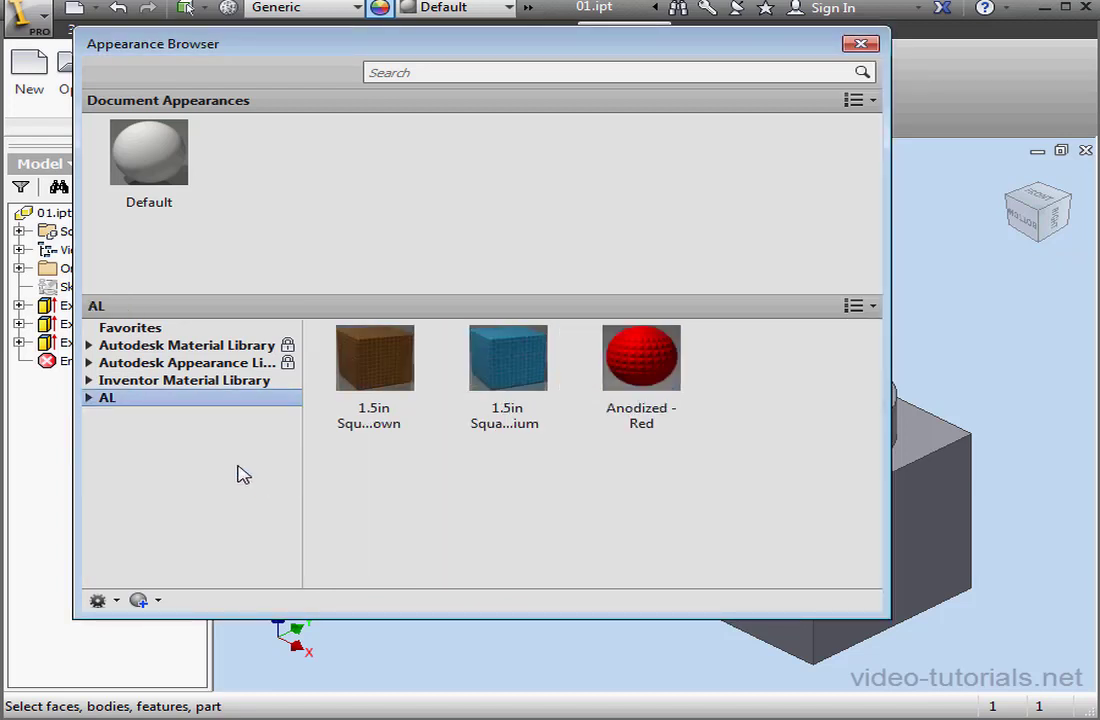
left_click(860, 44)
left_click(229, 9)
right_click(183, 298)
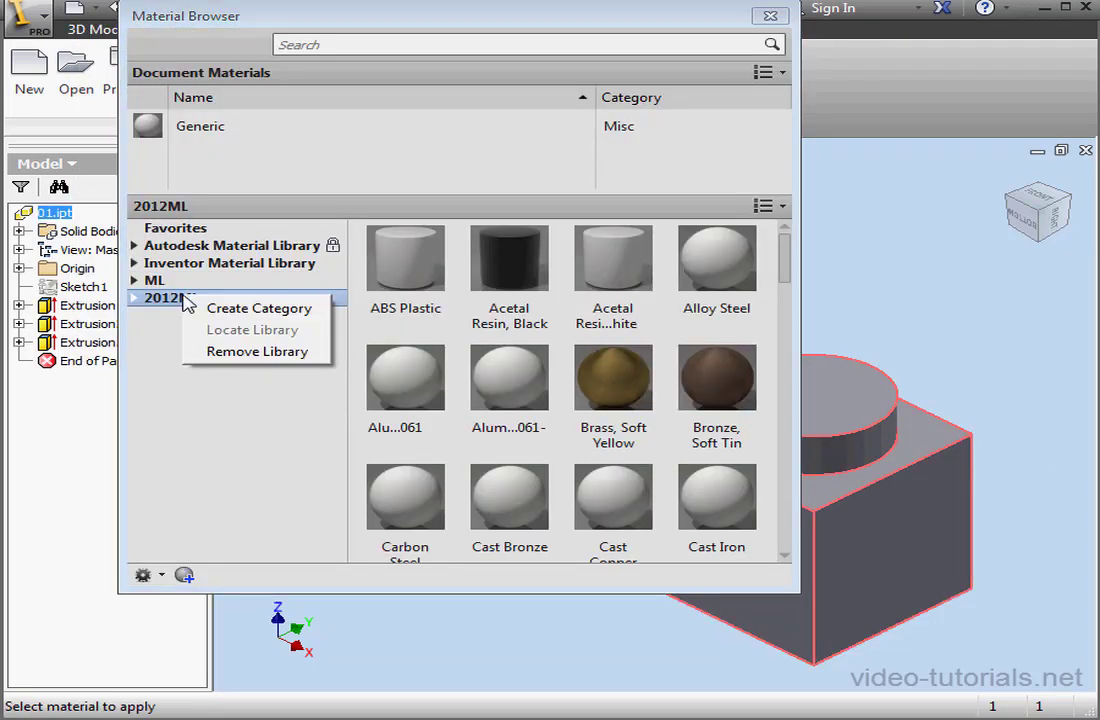
Step: Remove the 2012ML library and close the Material Browser
left_click(259, 352)
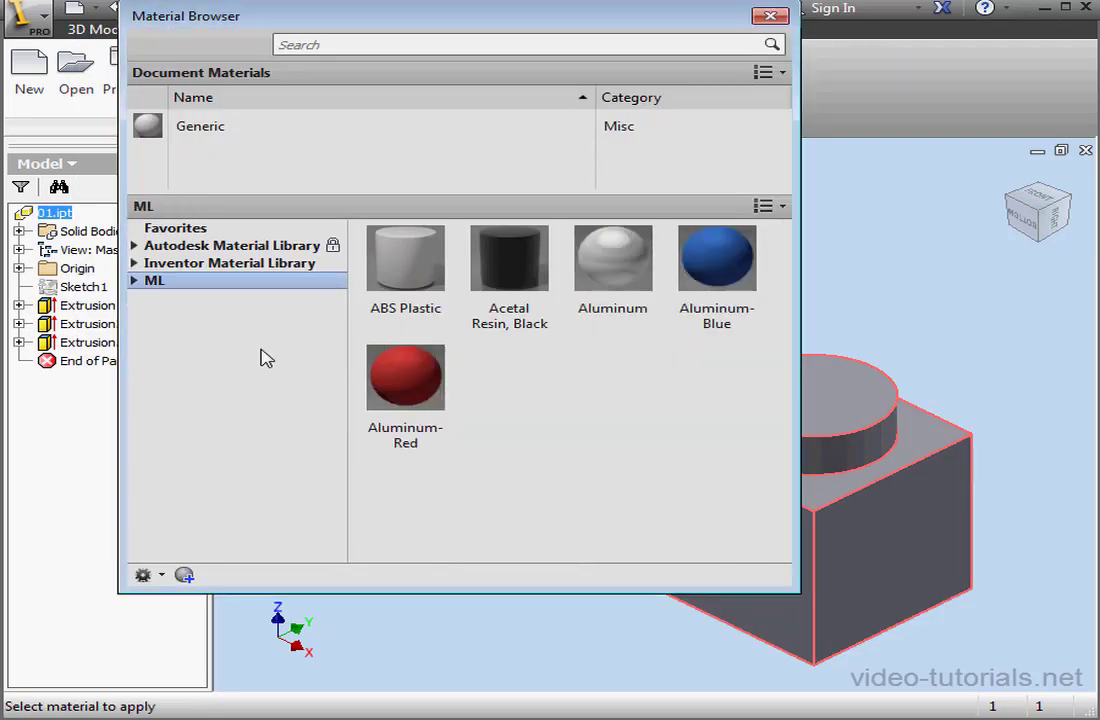
left_click(774, 18)
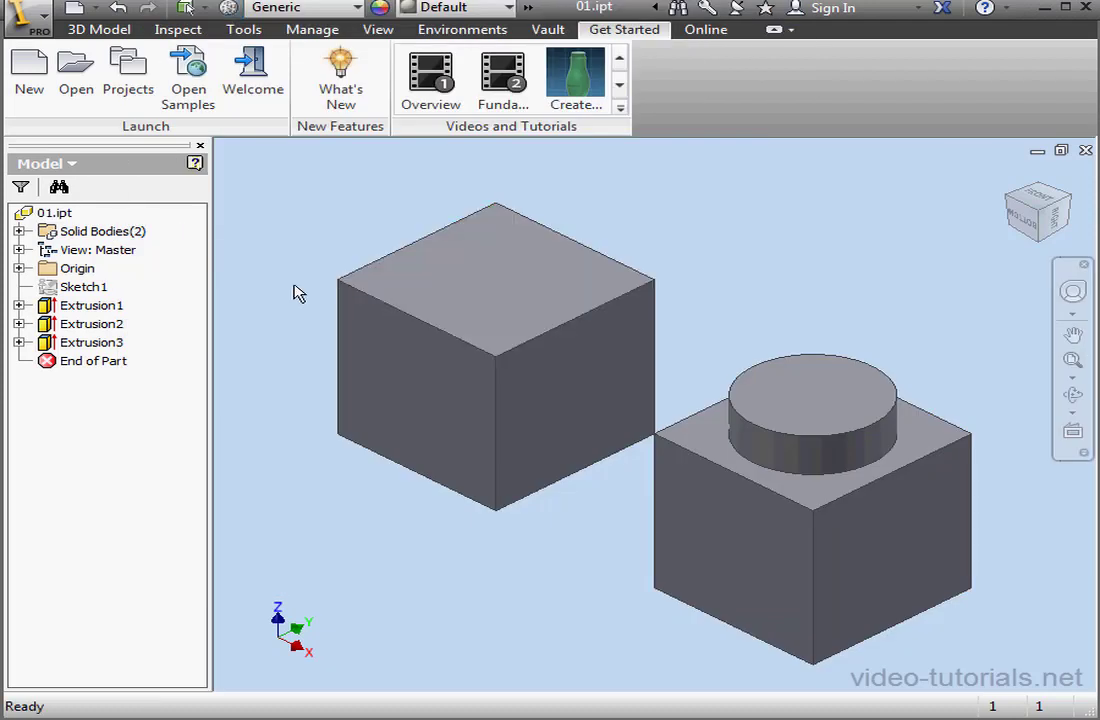